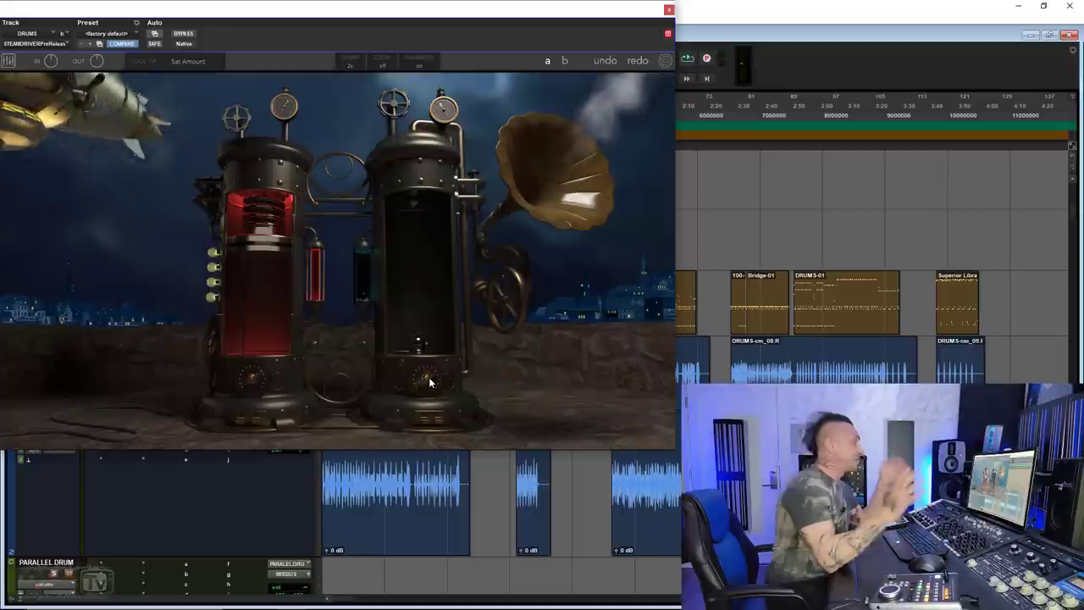
Step: Examine the plug-in's compressor mix, threshold and attack controls, viewing the lower controls in the zoomed view
{"action": "key", "text": "space"}
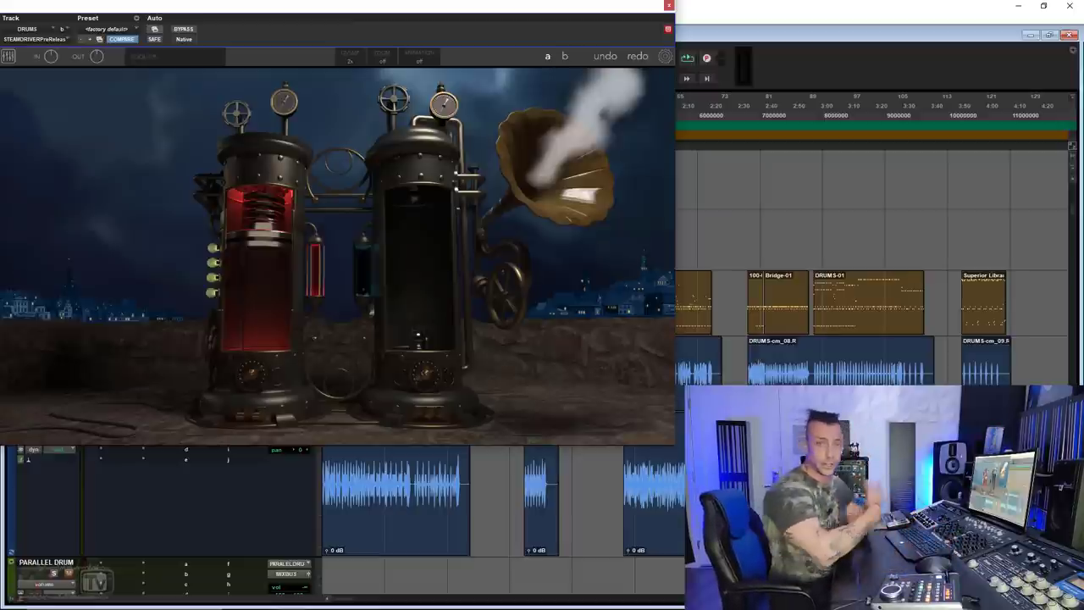
{"action": "left_click", "coordinate": [144, 257]}
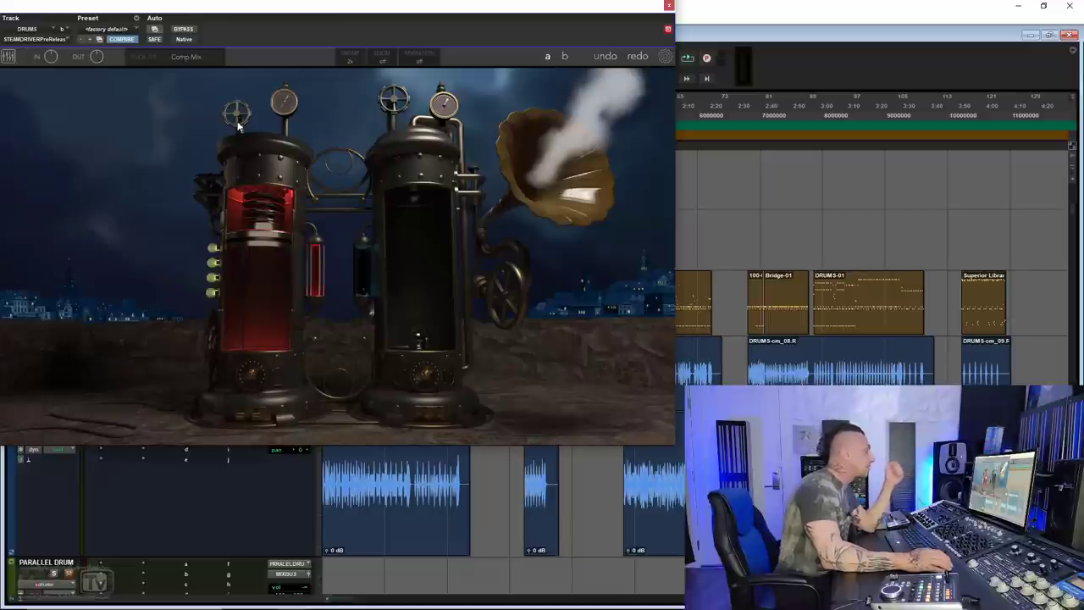
{"action": "left_click_drag", "start_coordinate": [242, 71], "coordinate": [256, 347]}
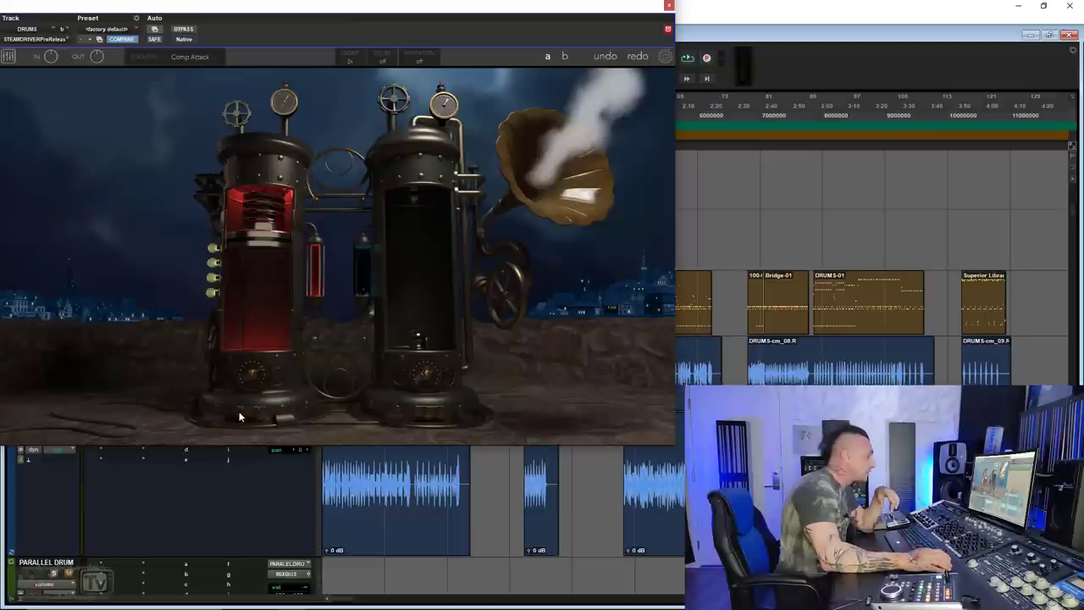
{"action": "left_click", "coordinate": [384, 59]}
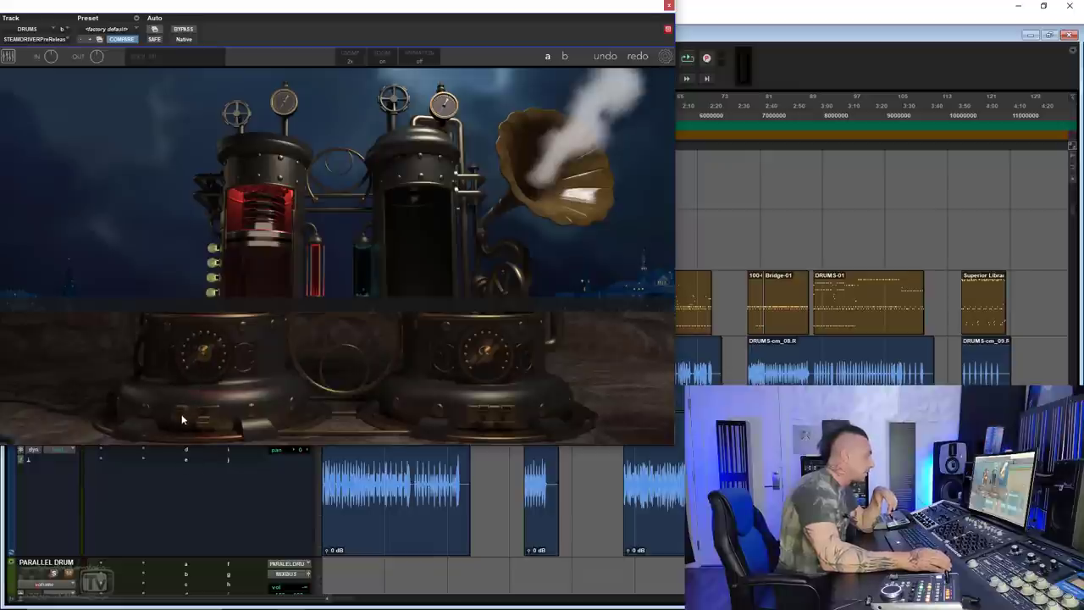
{"action": "left_click", "coordinate": [381, 59]}
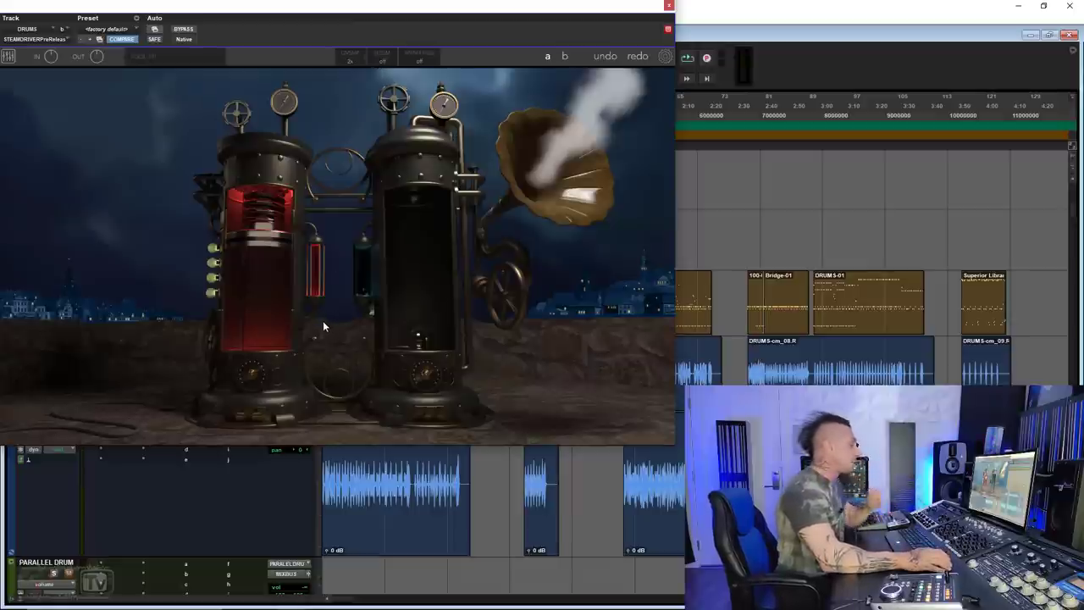
Step: Play the drum track and adjust the compressor threshold by ear, then stop playback
{"action": "key", "text": "space"}
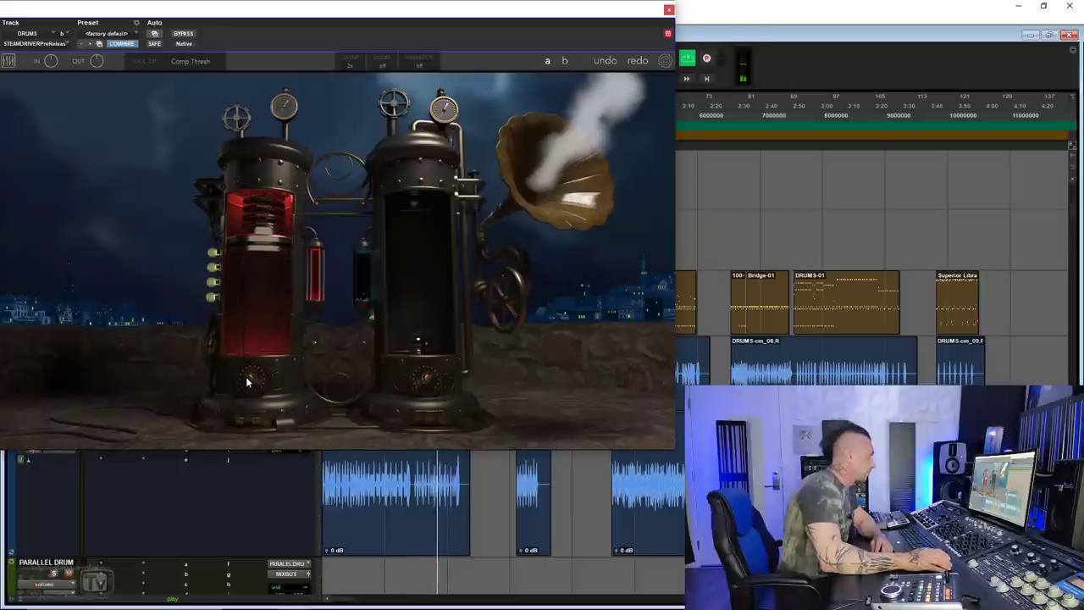
{"action": "left_click_drag", "start_coordinate": [247, 378], "coordinate": [243, 529]}
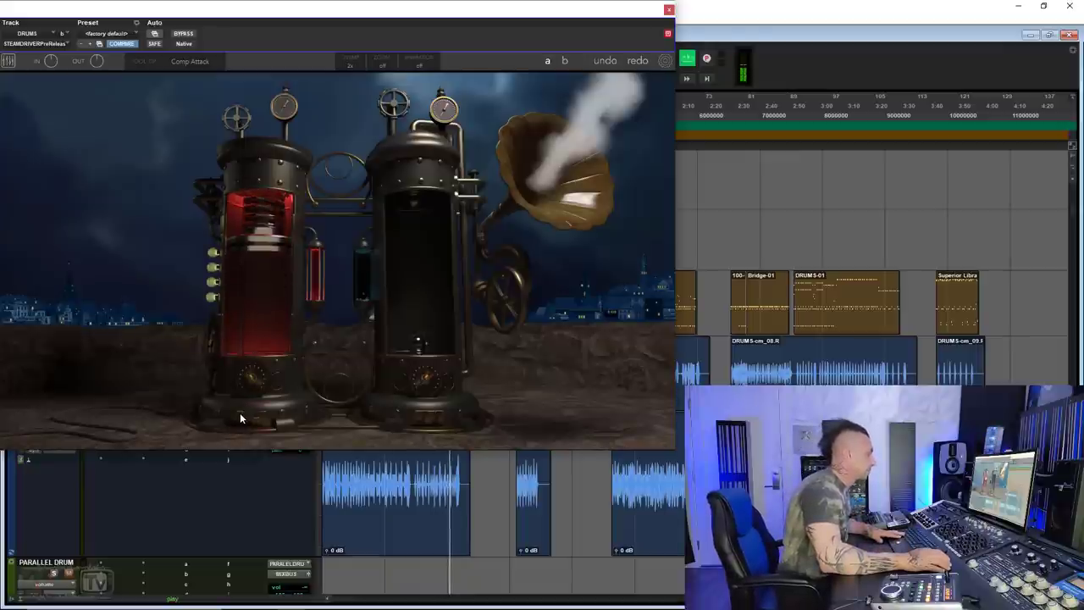
{"action": "key", "text": "space"}
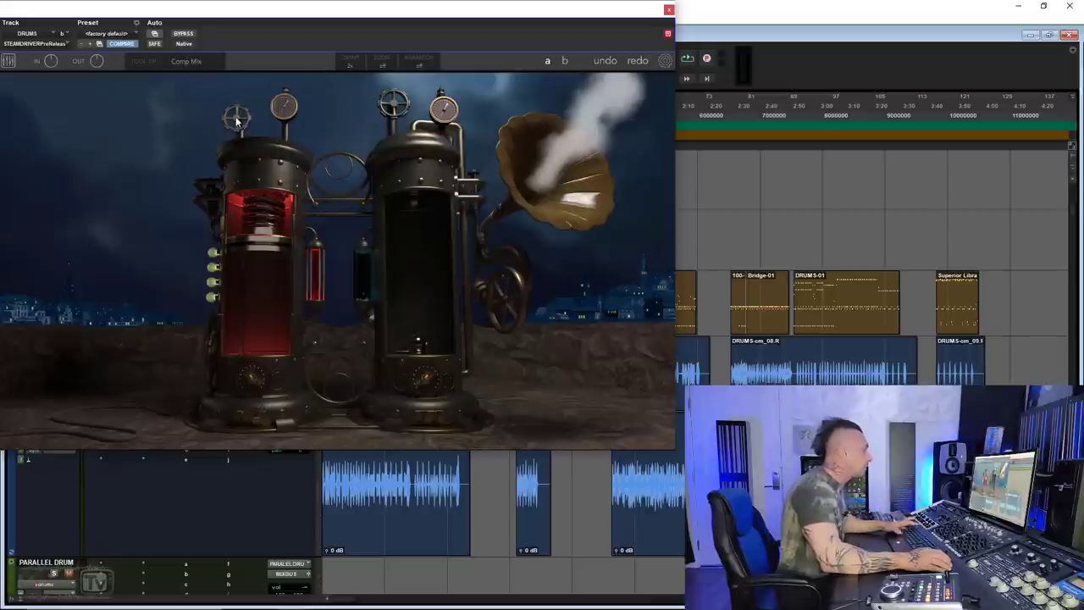
Step: Set the compressor mix to 68% while the drums play and compare the result with the effect bypassed
{"action": "key", "text": "space"}
{"action": "left_click_drag", "start_coordinate": [236, 117], "coordinate": [243, 178]}
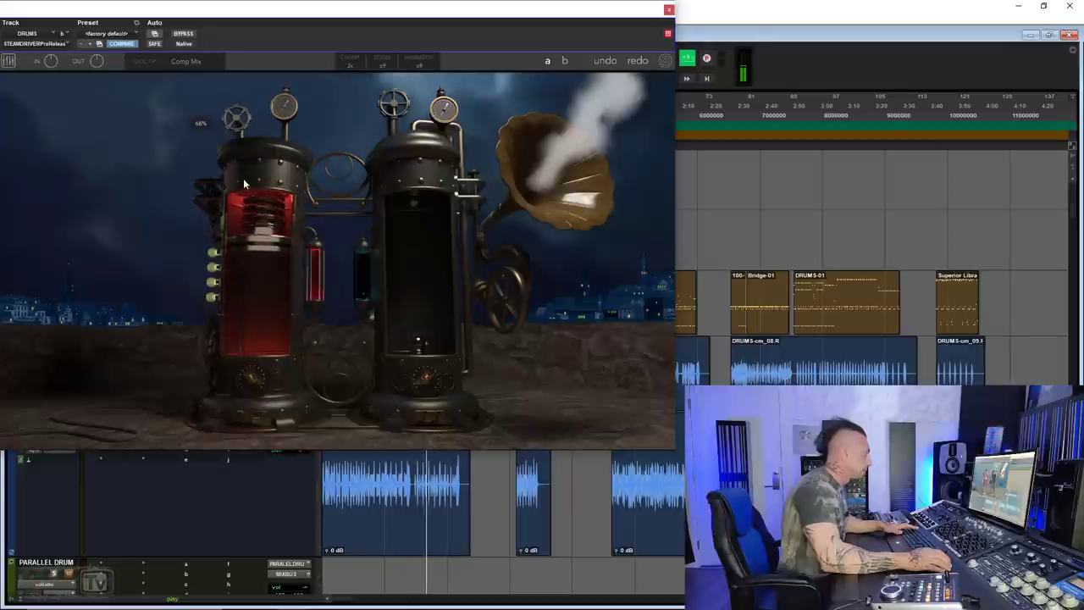
{"action": "left_click", "coordinate": [191, 34]}
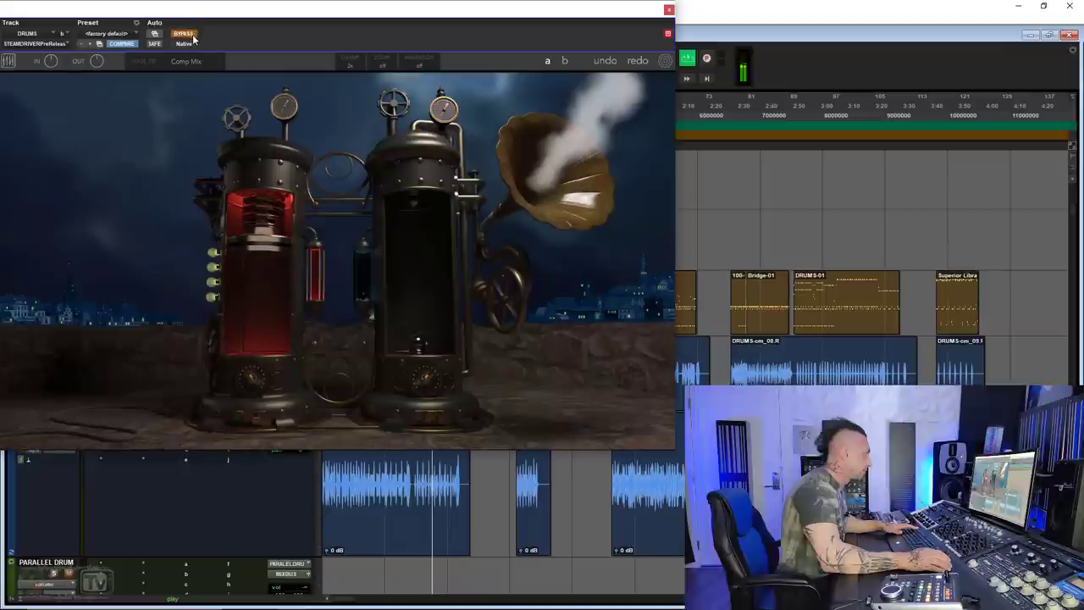
{"action": "left_click", "coordinate": [191, 33]}
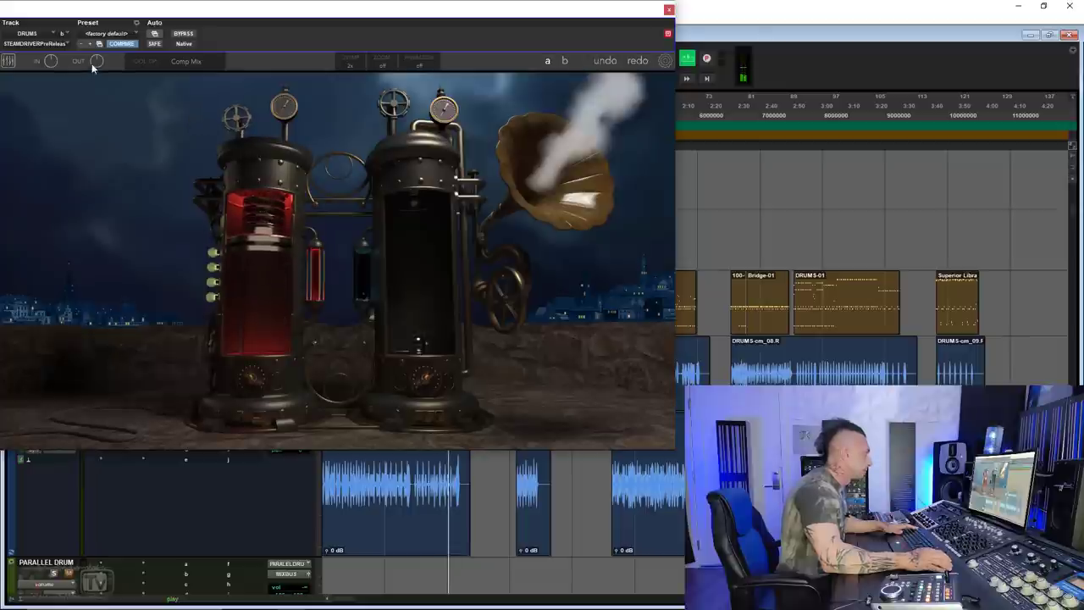
Step: Adjust the plug-in's output gain and compressor mix by ear, comparing the processed drums with the bypassed signal
{"action": "left_click_drag", "start_coordinate": [96, 46], "coordinate": [97, 54]}
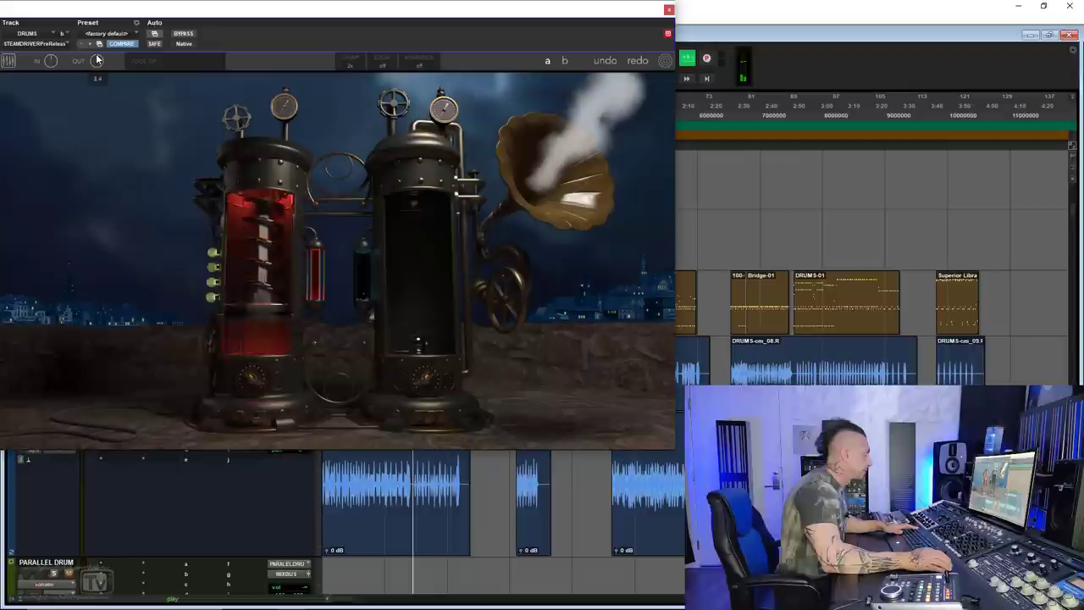
{"action": "left_click", "coordinate": [185, 34]}
{"action": "left_click", "coordinate": [185, 34]}
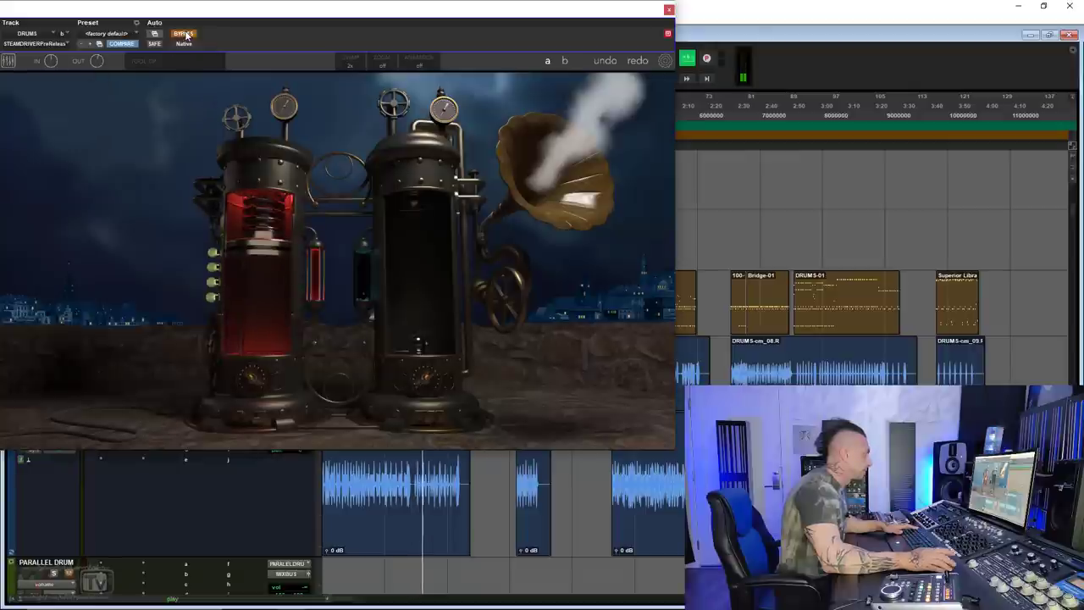
{"action": "left_click_drag", "start_coordinate": [236, 122], "coordinate": [235, 141]}
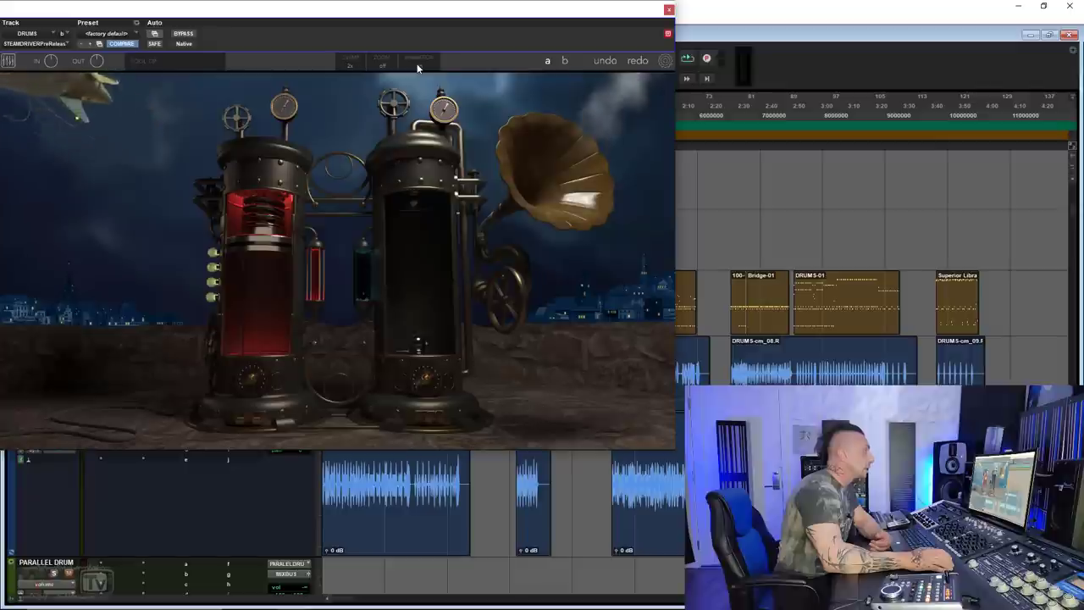
Step: Examine the oversampling choices, the low and high boost gauges, and the saturation mix and amount controls
{"action": "left_click", "coordinate": [355, 66]}
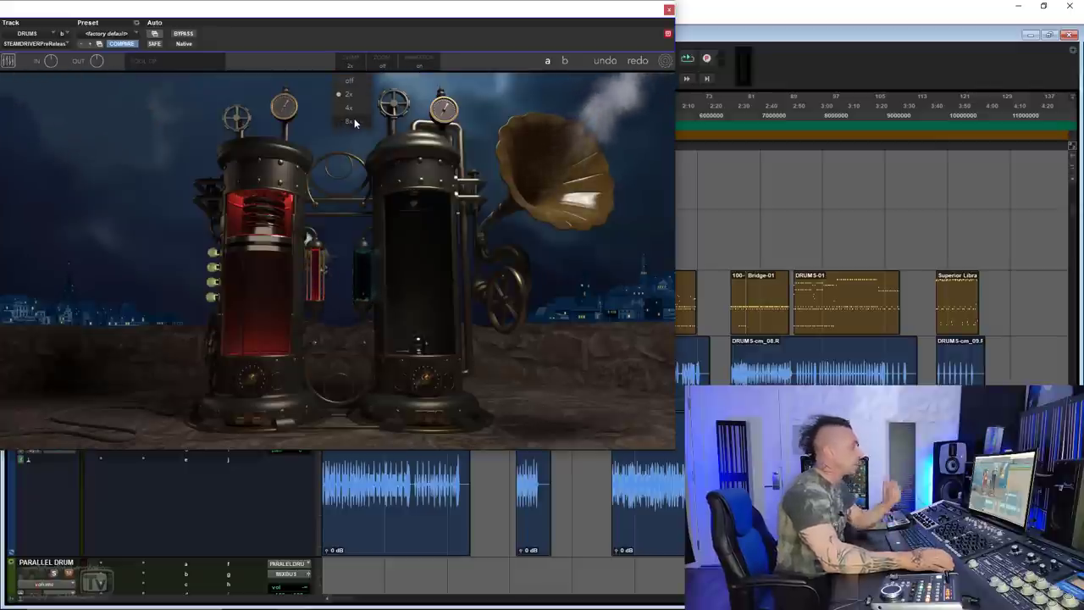
{"action": "left_click", "coordinate": [416, 90]}
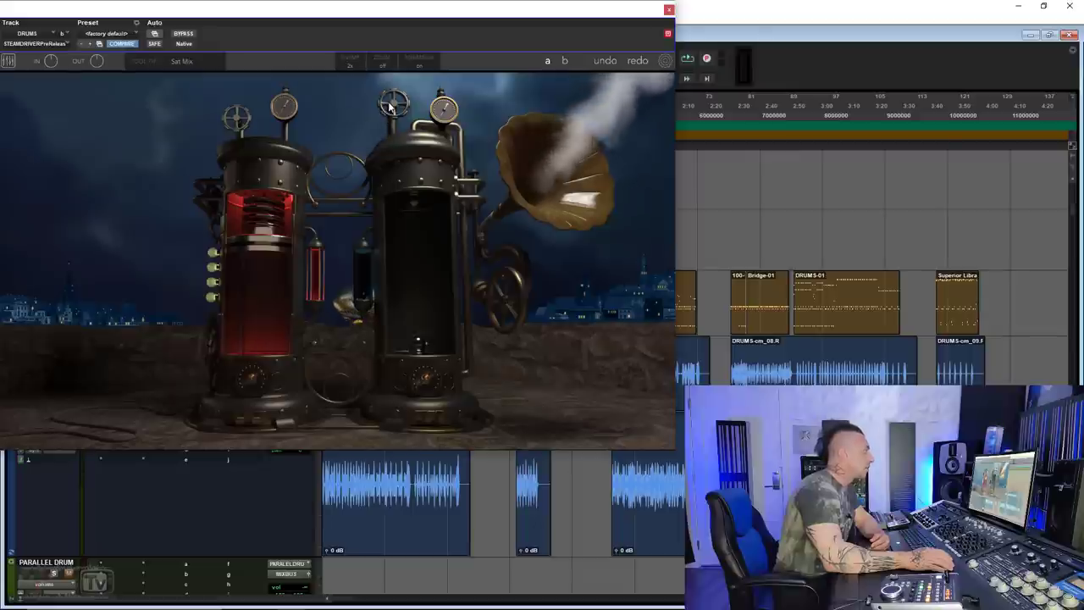
{"action": "mouse_move", "coordinate": [391, 104]}
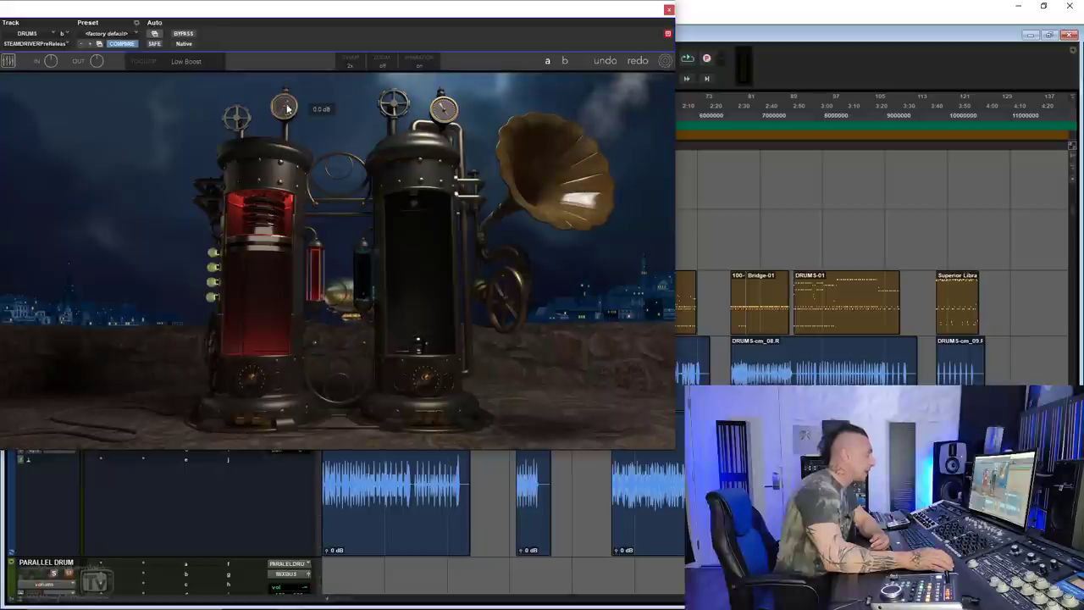
{"action": "left_click_drag", "start_coordinate": [435, 111], "coordinate": [448, 75]}
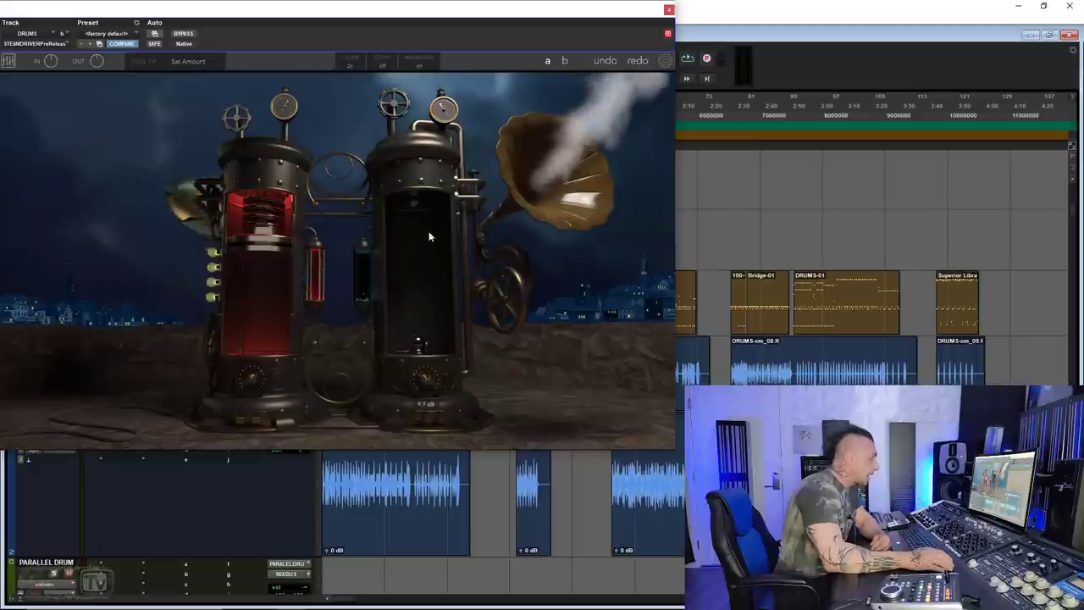
{"action": "mouse_move", "coordinate": [423, 426]}
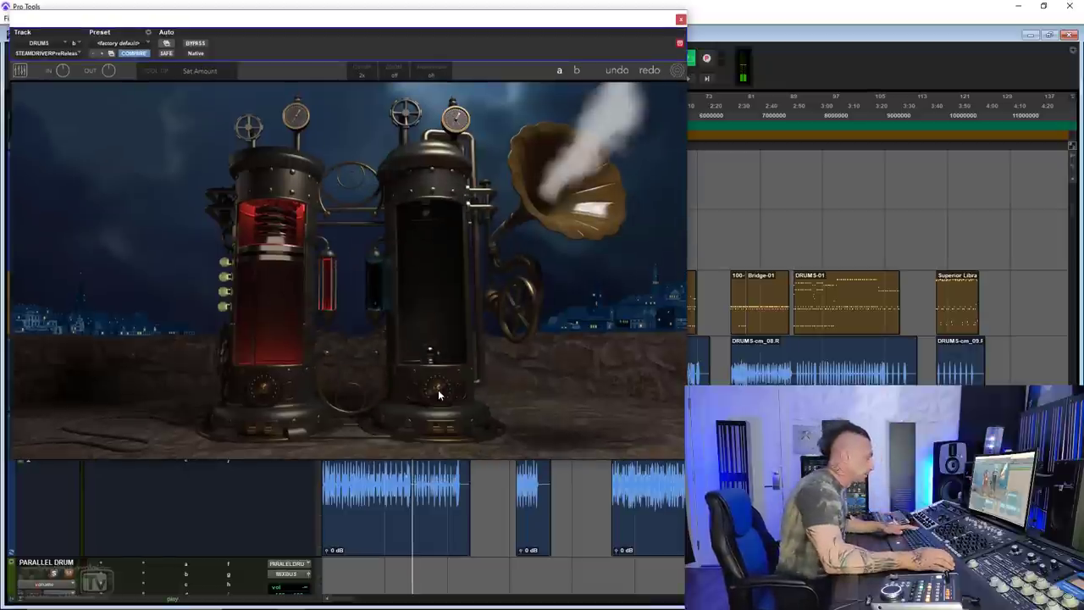
Step: Adjust the saturation amount of the second cylinder by ear while the drums play
{"action": "left_click_drag", "start_coordinate": [438, 390], "coordinate": [434, 289]}
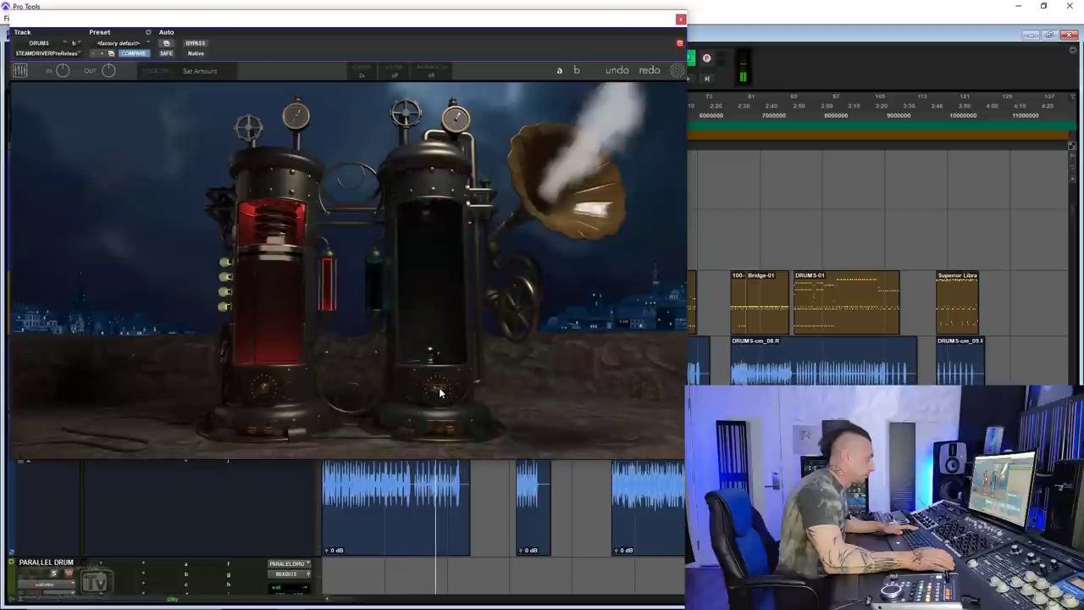
{"action": "left_click_drag", "start_coordinate": [439, 389], "coordinate": [436, 359]}
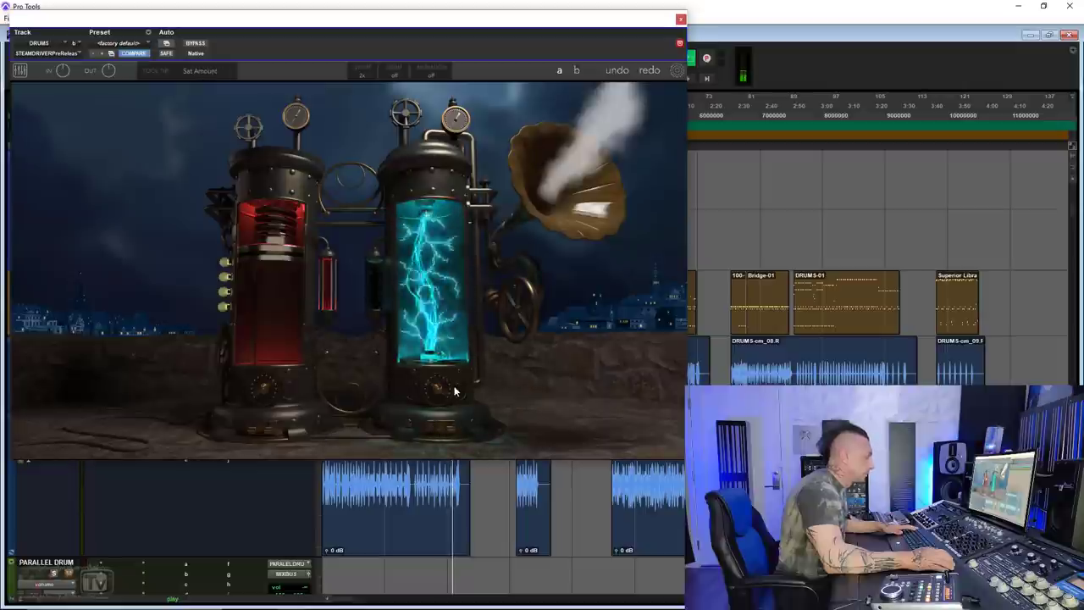
{"action": "mouse_move", "coordinate": [438, 391]}
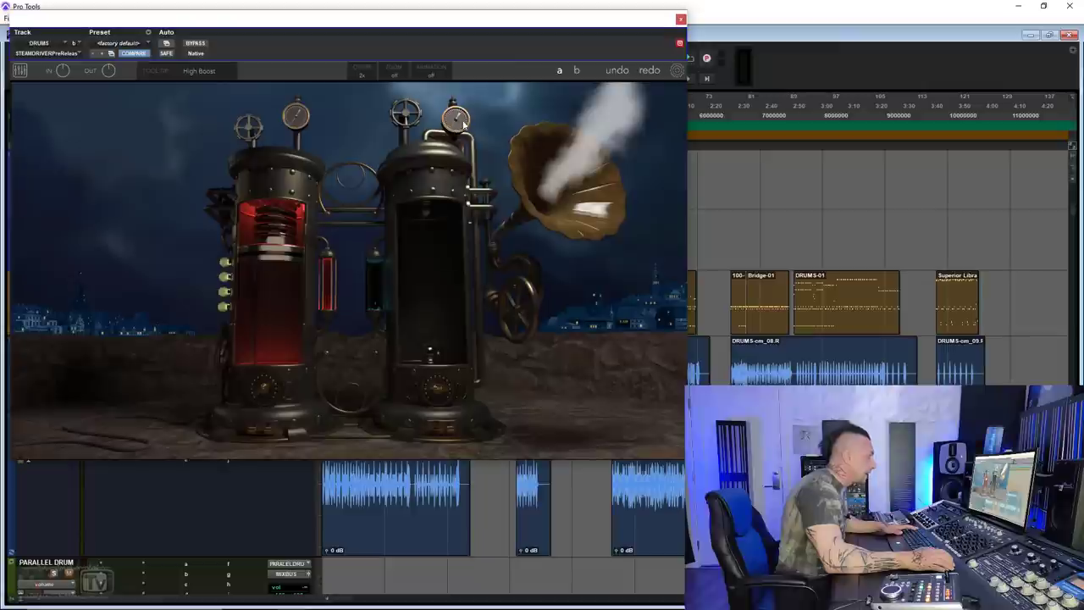
Step: Play the drums, set the high boost to about 7.8 dB and adjust the saturation mix
{"action": "key", "text": "space"}
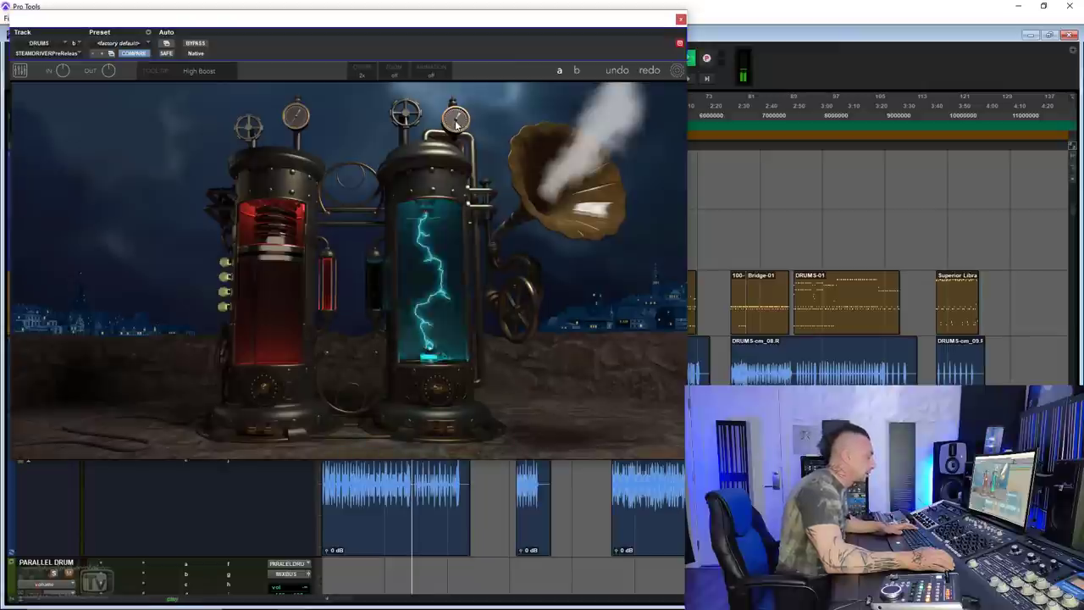
{"action": "mouse_move", "coordinate": [455, 124]}
{"action": "left_mouse_down"}
{"action": "mouse_move", "coordinate": [443, 5]}
{"action": "mouse_move", "coordinate": [462, 142]}
{"action": "left_mouse_up"}
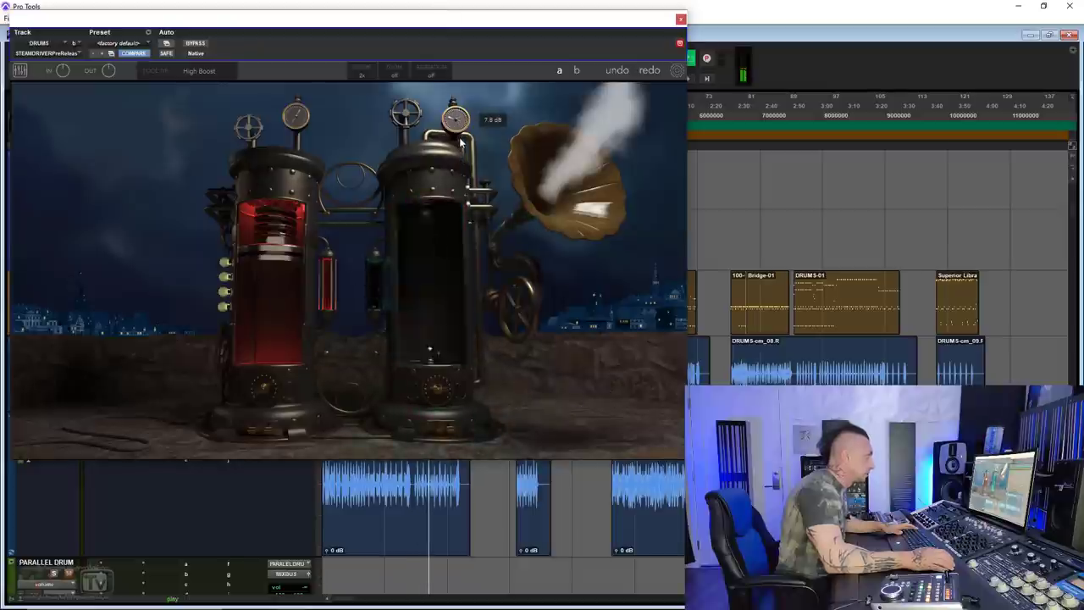
{"action": "left_click_drag", "start_coordinate": [398, 131], "coordinate": [405, 153]}
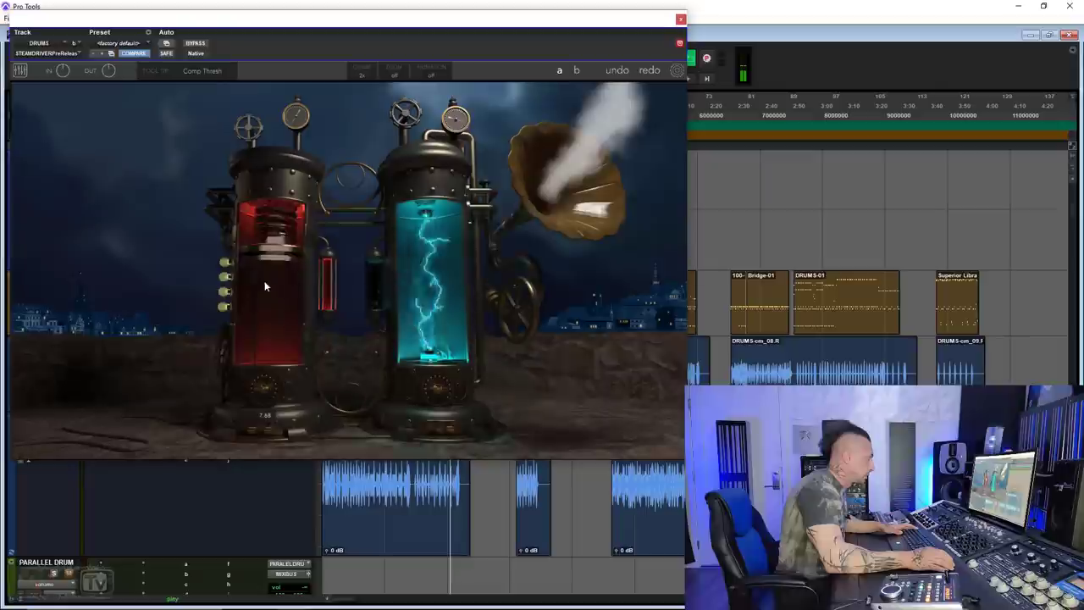
Step: Adjust the compressor release on the drums and set the compressor mix to 100%
{"action": "left_click_drag", "start_coordinate": [271, 428], "coordinate": [265, 408]}
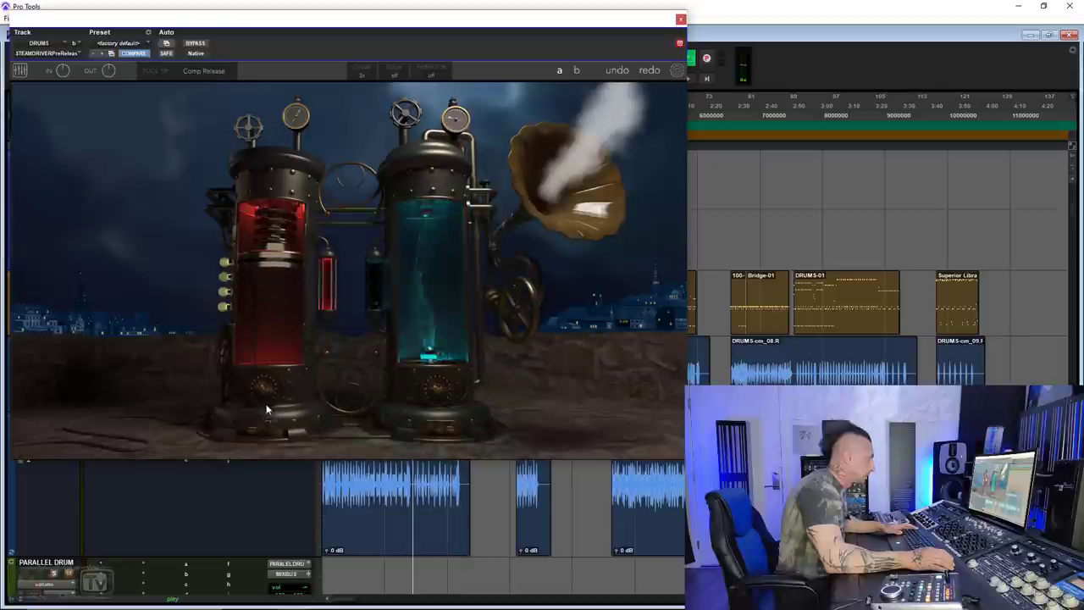
{"action": "left_click_drag", "start_coordinate": [249, 127], "coordinate": [251, 19]}
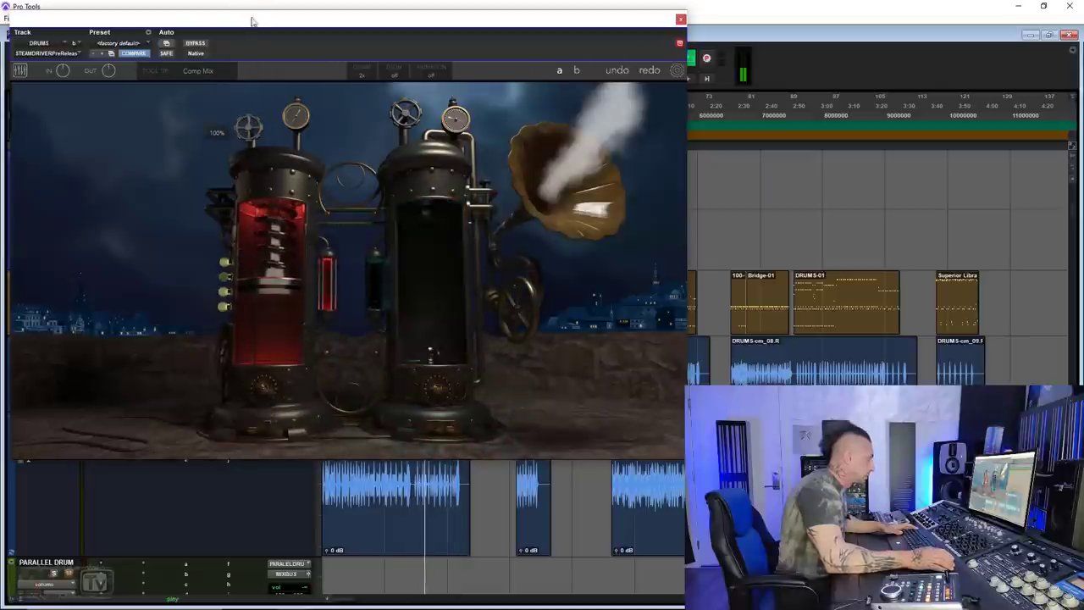
Step: Adjust the low boost on the drums by ear and compare the result with the effect bypassed
{"action": "left_click_drag", "start_coordinate": [291, 112], "coordinate": [288, 93]}
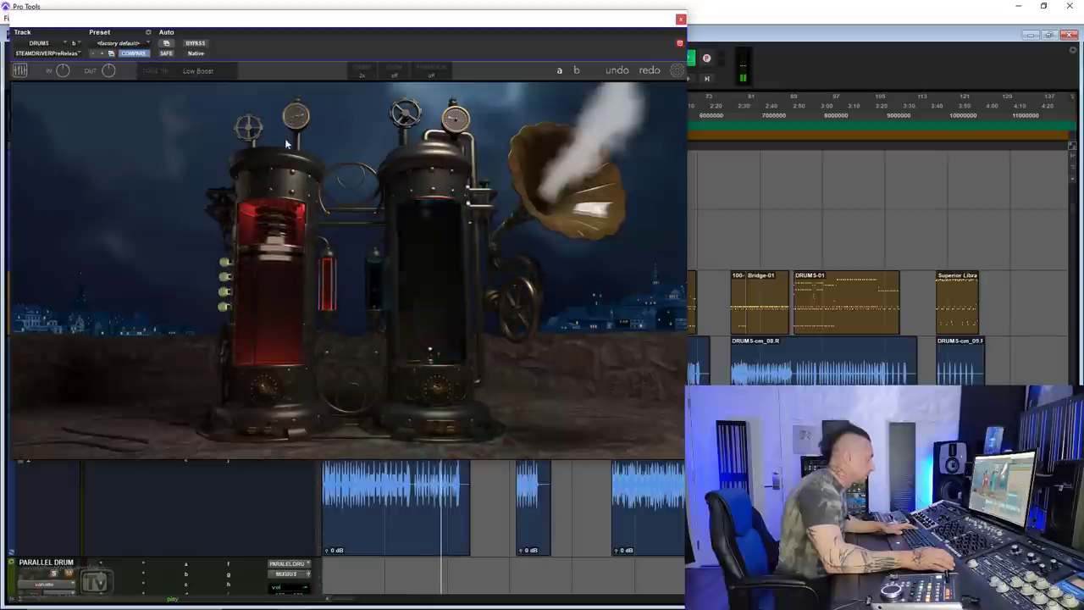
{"action": "left_click_drag", "start_coordinate": [292, 123], "coordinate": [295, 144]}
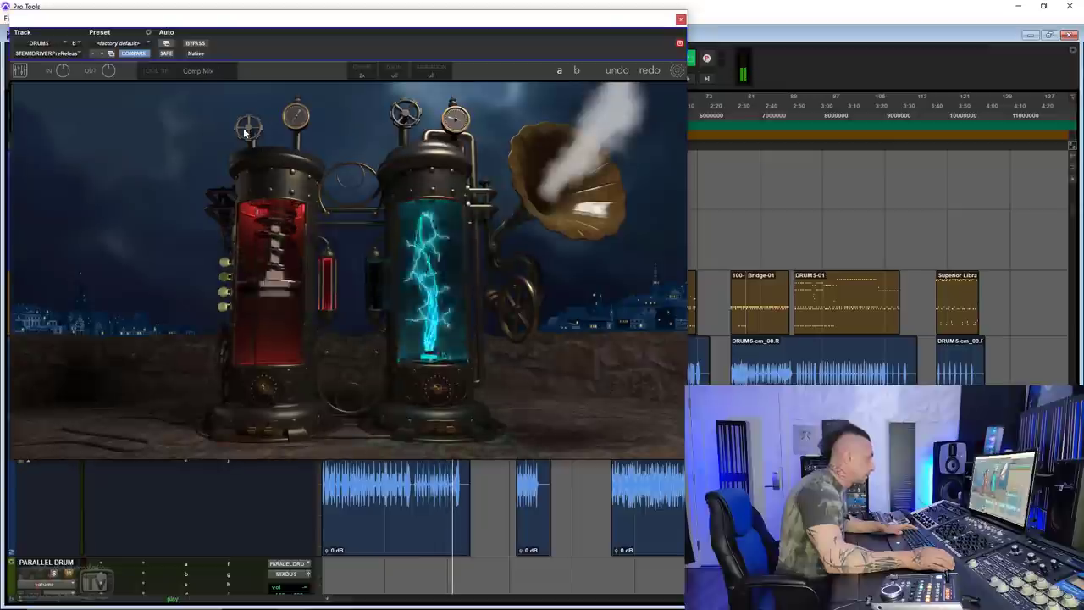
{"action": "left_click", "coordinate": [193, 43]}
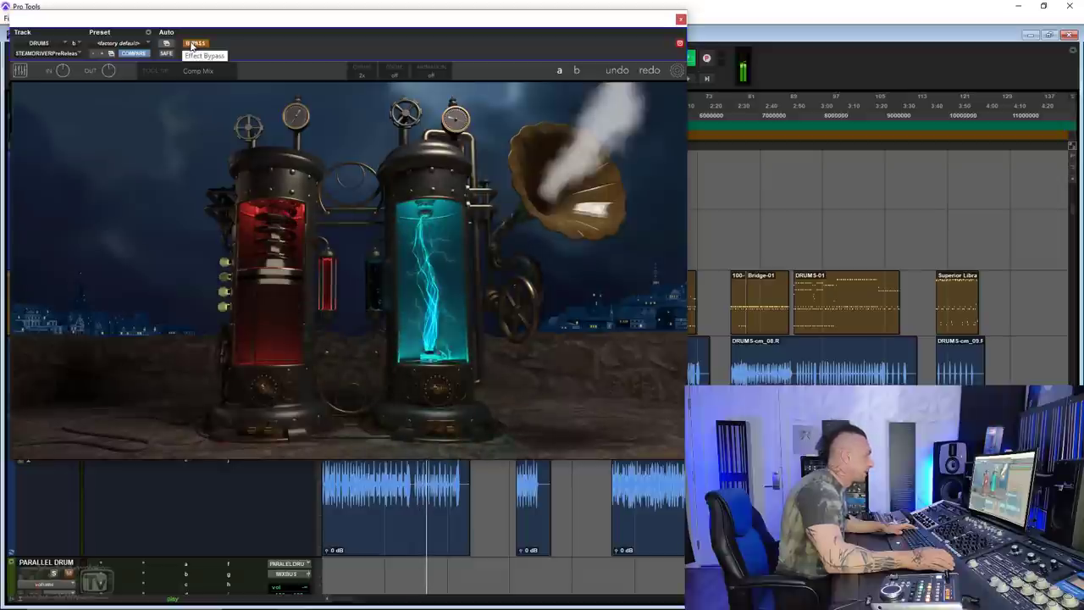
{"action": "left_click", "coordinate": [194, 43]}
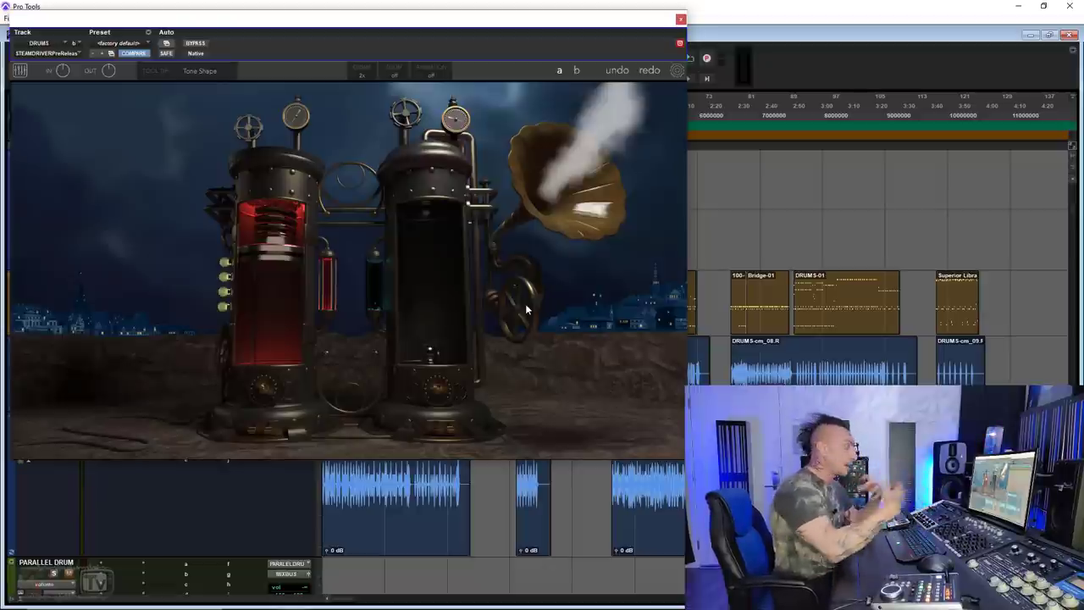
Step: Play the drums and adjust the tone shape with the wheel below the horn
{"action": "key", "text": "space"}
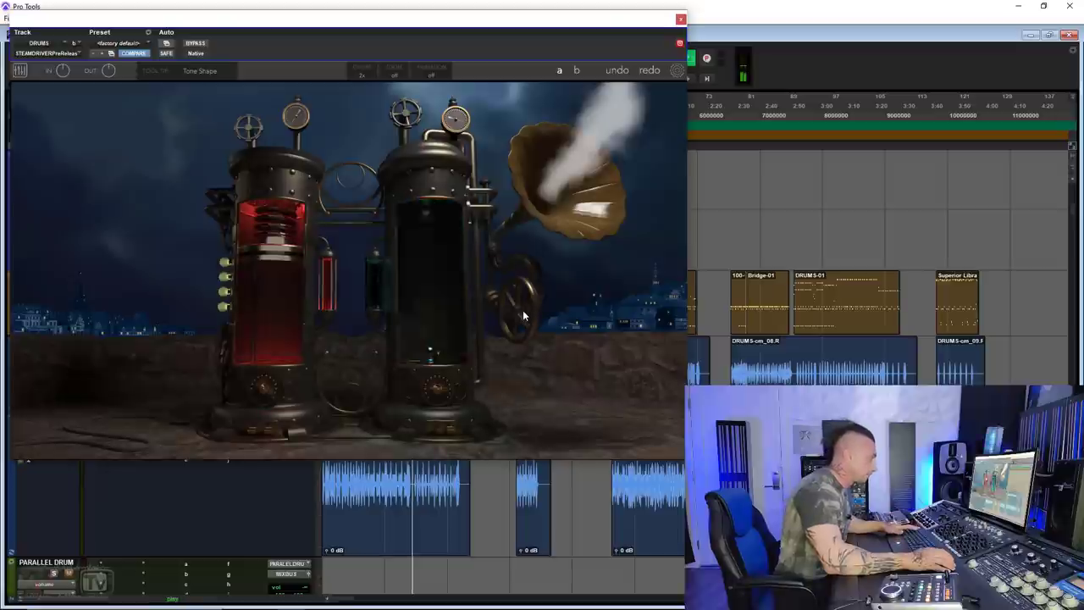
{"action": "left_click_drag", "start_coordinate": [511, 294], "coordinate": [531, 421]}
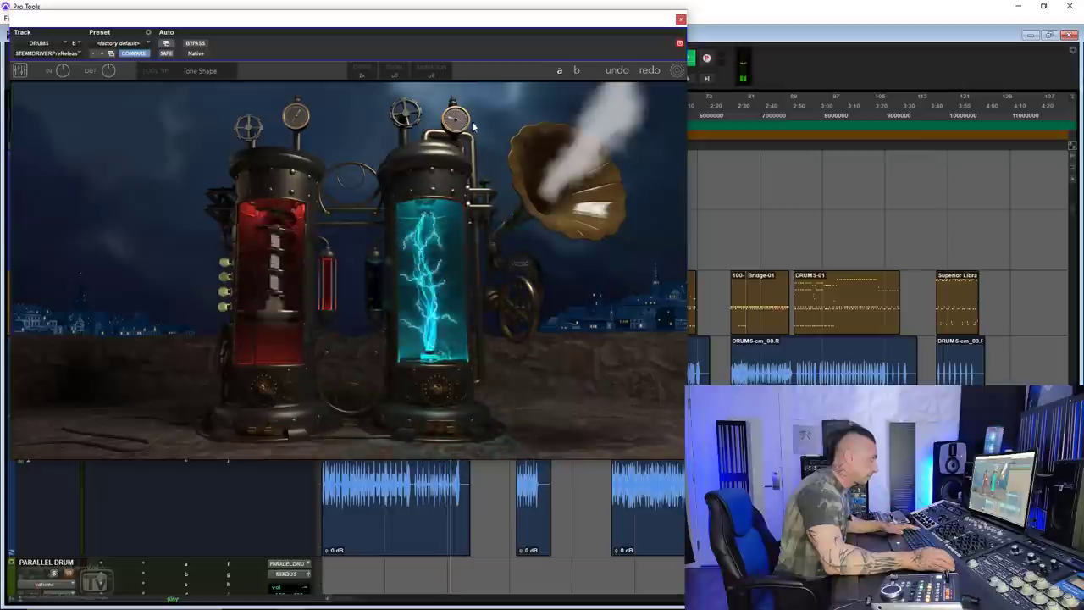
{"action": "left_click_drag", "start_coordinate": [500, 315], "coordinate": [545, 363]}
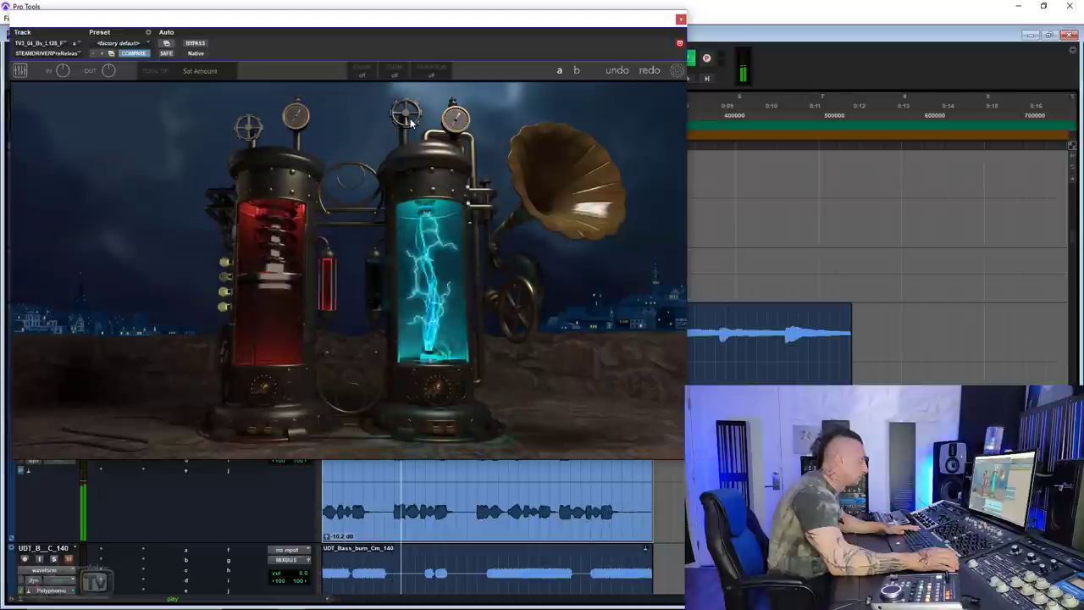
Step: Raise the low boost in the STEAMDRIVER plug-in on the bass track during playback
{"action": "left_click_drag", "start_coordinate": [296, 117], "coordinate": [322, 2]}
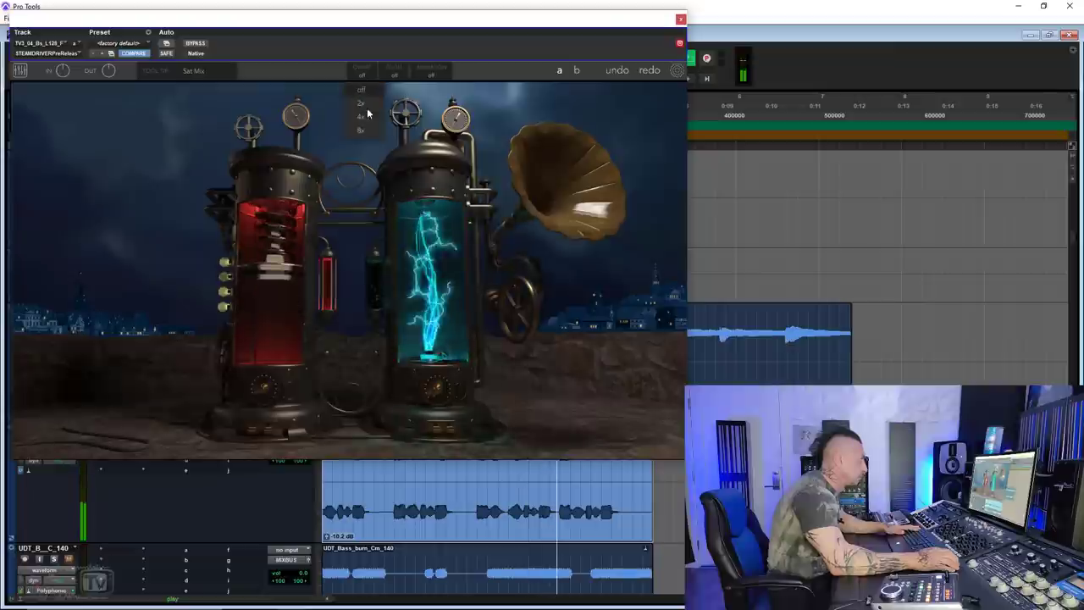
Step: Set oversampling to 2x on the bass plug-in, adjust the low boost and tone shape, and raise the high boost to about 5.1 dB
{"action": "left_click", "coordinate": [362, 74]}
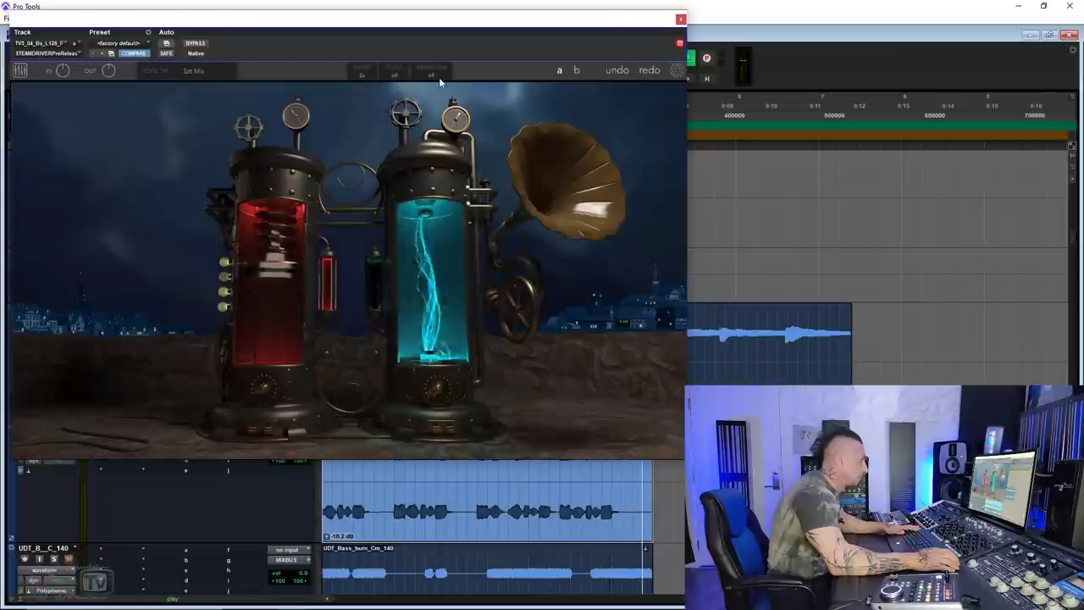
{"action": "left_click_drag", "start_coordinate": [298, 119], "coordinate": [298, 140]}
{"action": "left_click_drag", "start_coordinate": [455, 119], "coordinate": [458, 95]}
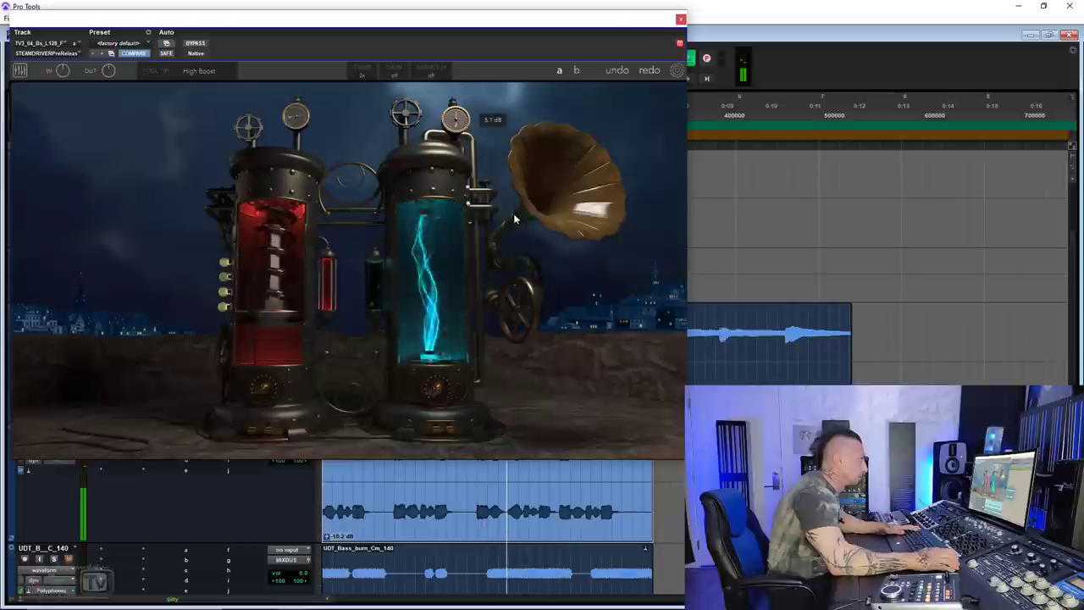
{"action": "left_click_drag", "start_coordinate": [518, 306], "coordinate": [528, 398]}
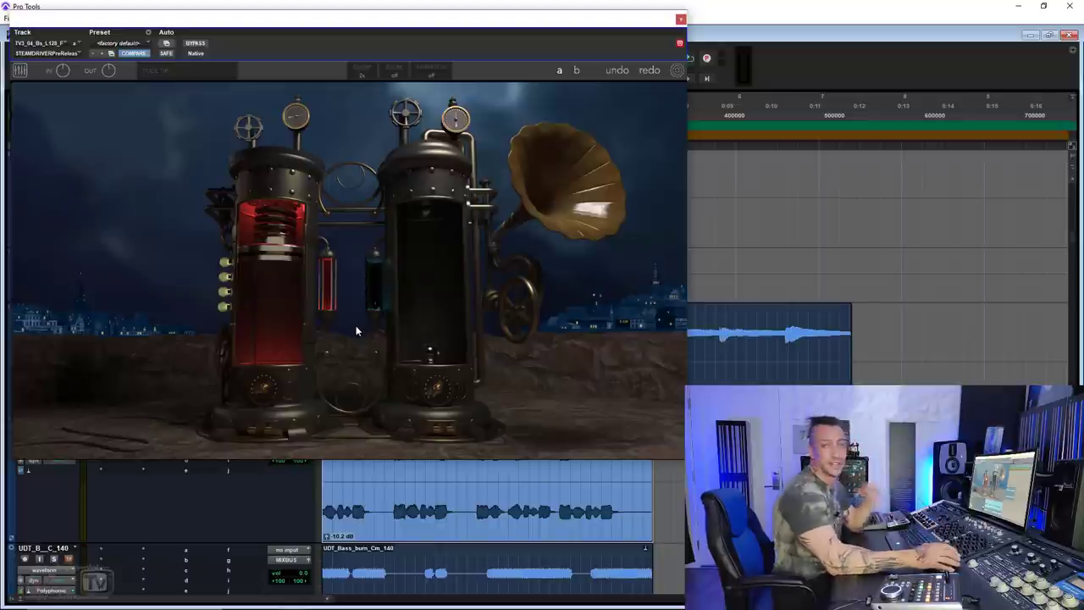
Step: Play the bass, raise the high boost to about 10 dB and readjust the tone shape with the wheel below the horn
{"action": "key", "text": "space"}
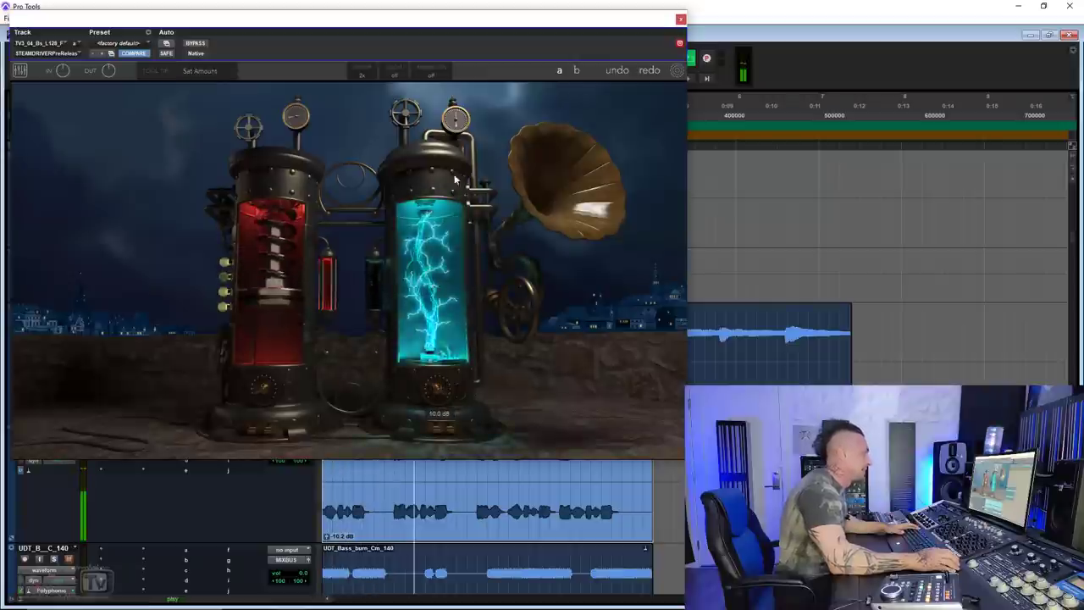
{"action": "left_click_drag", "start_coordinate": [457, 121], "coordinate": [461, 45]}
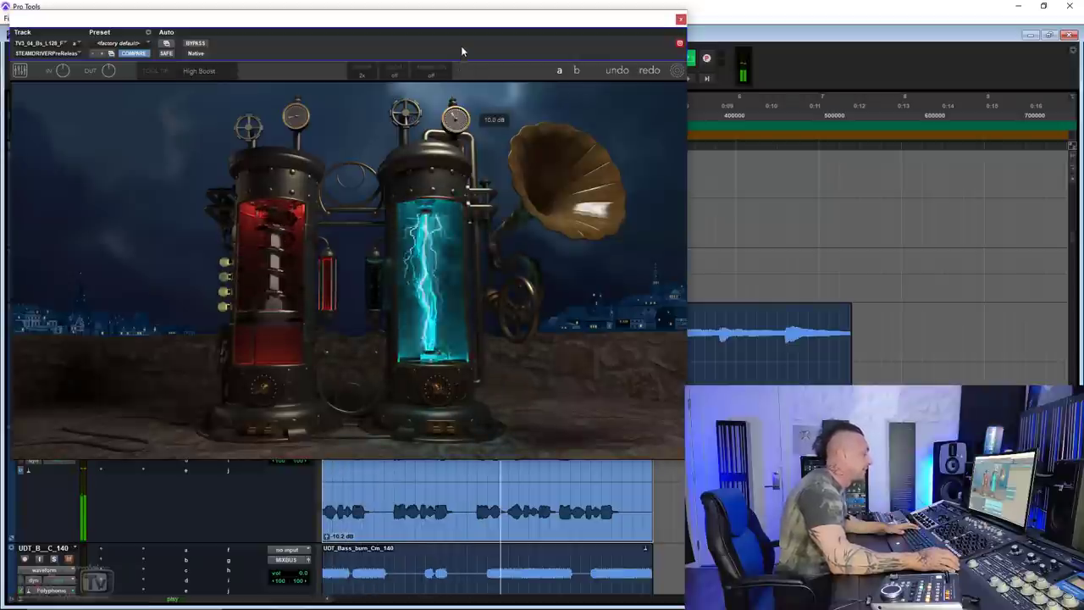
{"action": "left_click_drag", "start_coordinate": [520, 297], "coordinate": [510, 242]}
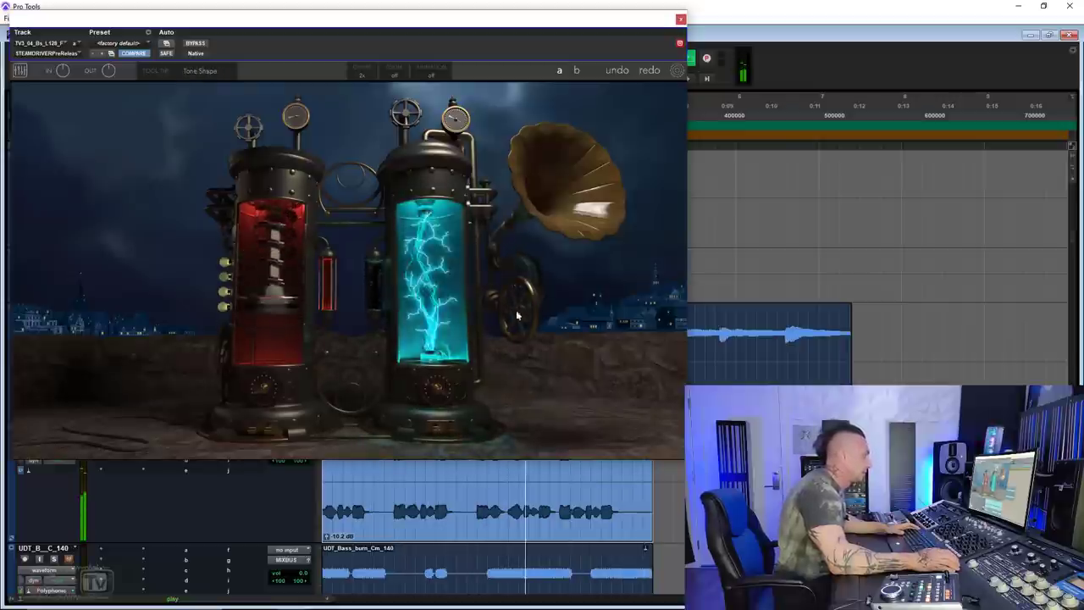
{"action": "left_click_drag", "start_coordinate": [518, 264], "coordinate": [511, 313]}
{"action": "scroll", "coordinate": [510, 313], "scroll_direction": "up", "scroll_amount": 5}
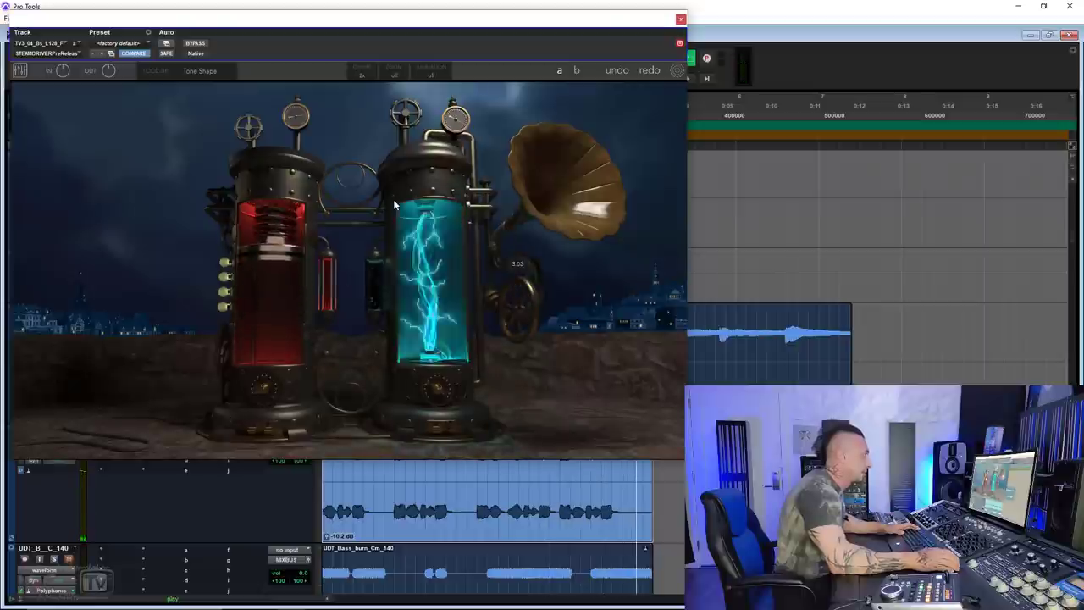
Step: Set the saturation mix on the bass to 39%, adjust the compressor mix and refine the tone shape by ear
{"action": "left_click_drag", "start_coordinate": [405, 115], "coordinate": [406, 229]}
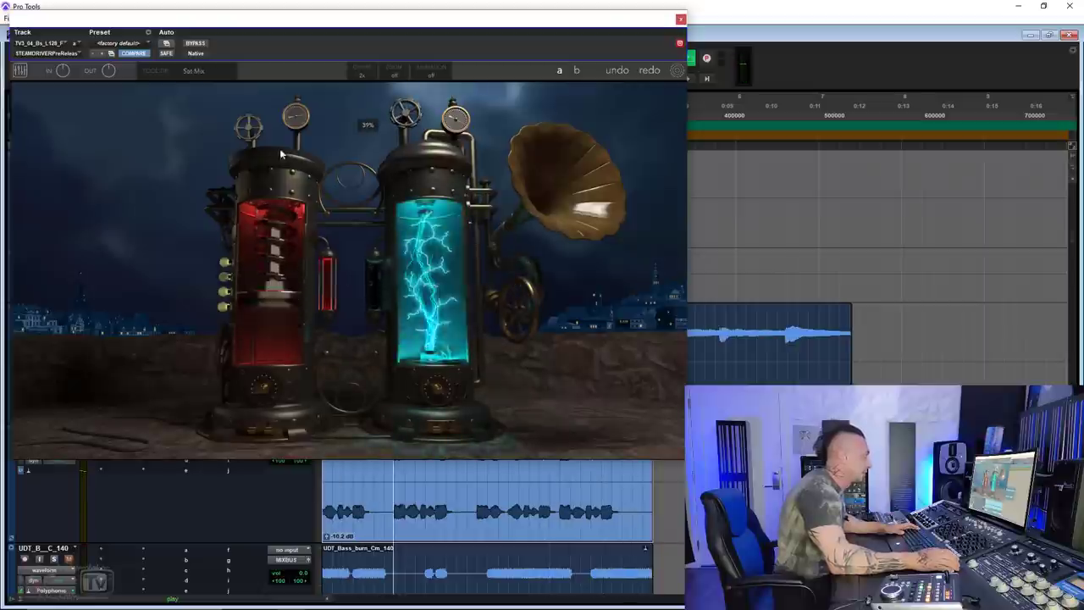
{"action": "mouse_move", "coordinate": [264, 236]}
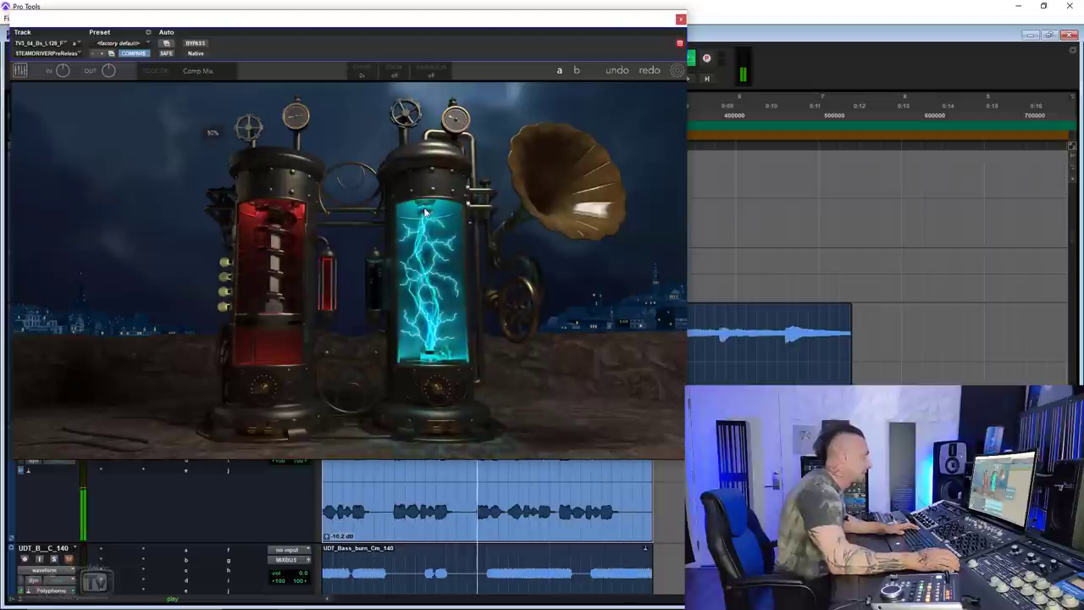
{"action": "left_click_drag", "start_coordinate": [535, 269], "coordinate": [524, 415]}
{"action": "key", "text": "space"}
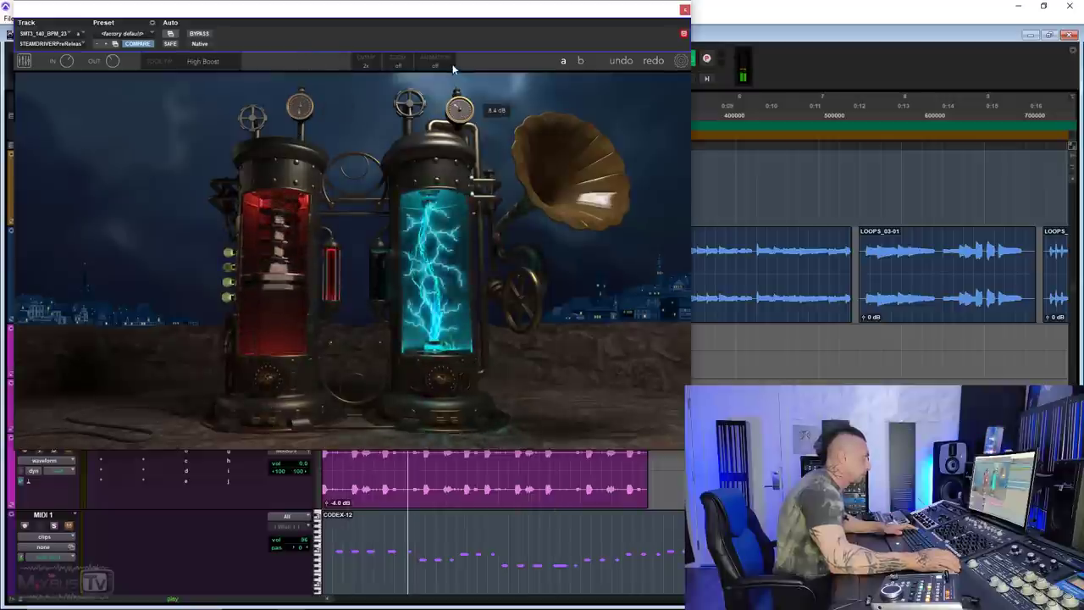
Step: Adjust the low boost on the purple loop track and compare the result with the effect bypassed
{"action": "left_click_drag", "start_coordinate": [301, 111], "coordinate": [302, 135]}
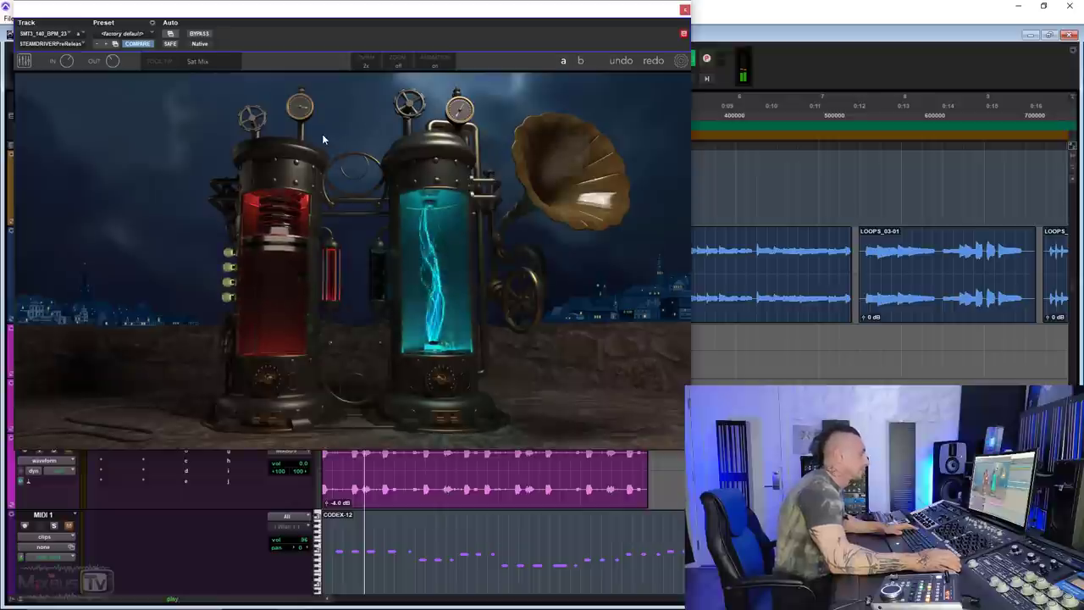
{"action": "left_click", "coordinate": [195, 38]}
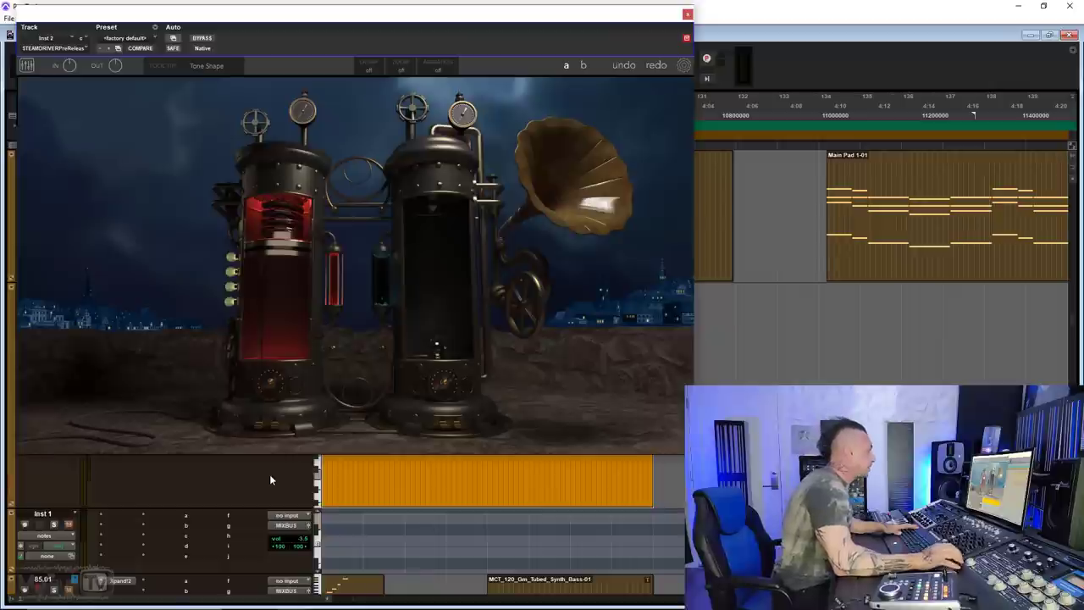
Step: Play the Inst 2 track, dial in its saturation and boosts by ear, and compare the result with the effect bypassed
{"action": "key", "text": "space"}
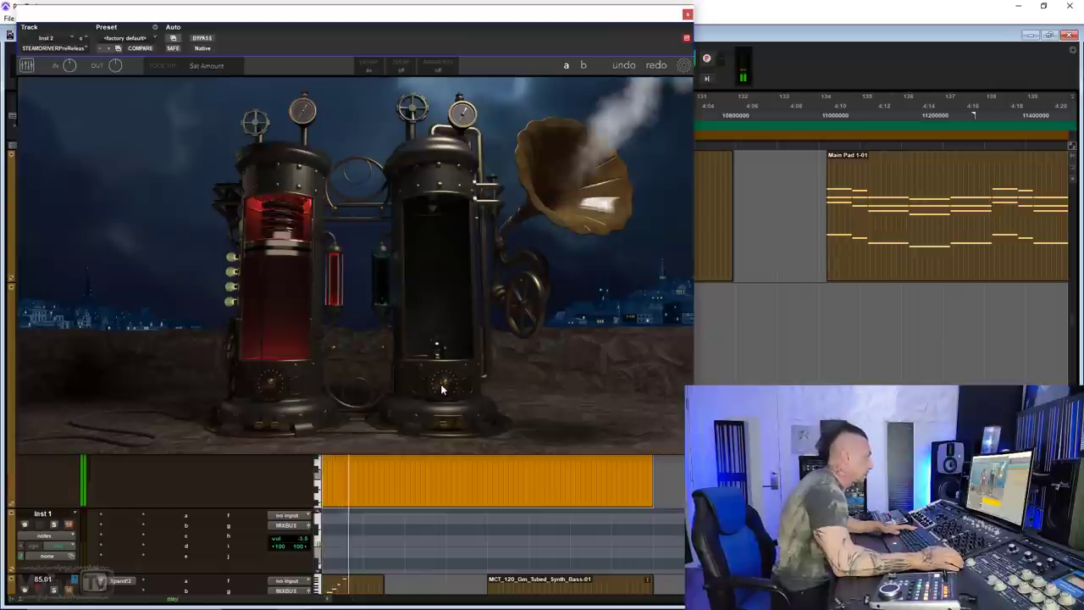
{"action": "left_click_drag", "start_coordinate": [426, 355], "coordinate": [461, 42]}
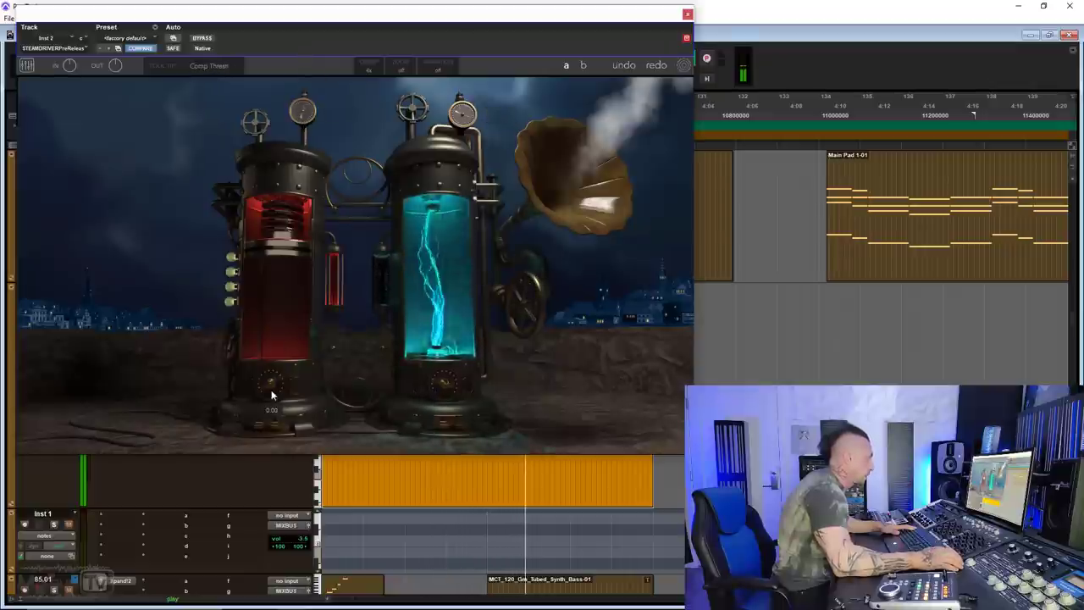
{"action": "left_click_drag", "start_coordinate": [302, 112], "coordinate": [306, 164]}
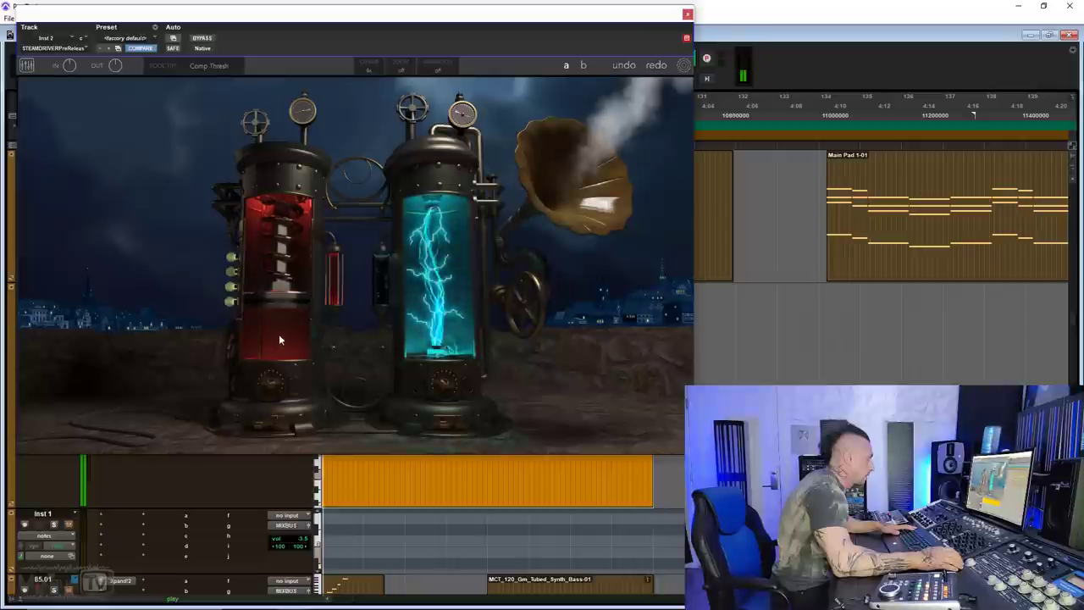
{"action": "left_click", "coordinate": [205, 40]}
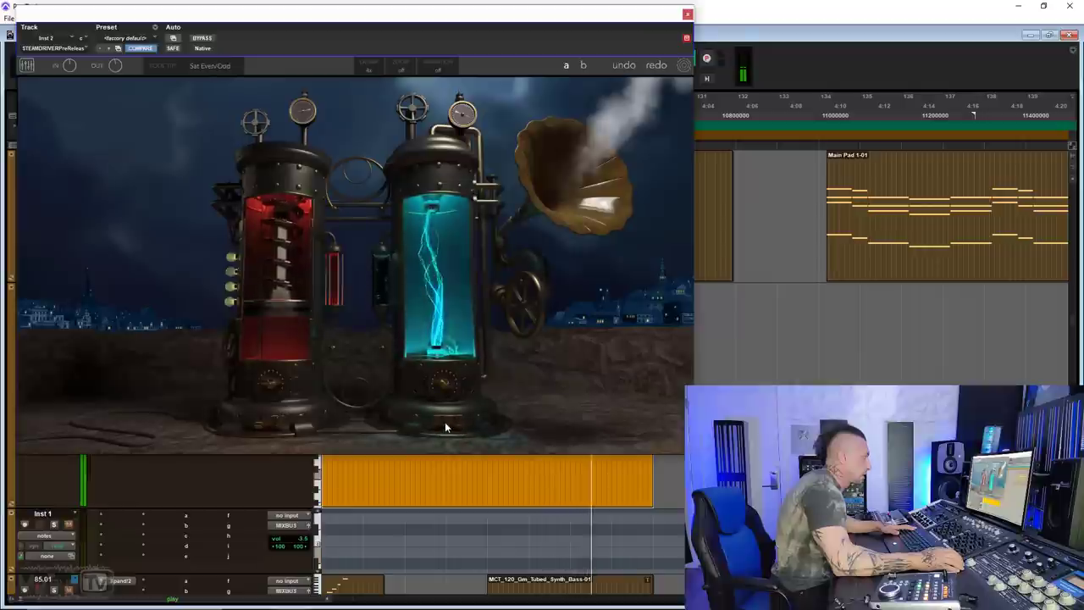
Step: Fine-tune the tone shape on the Inst 2 track during playback and stop the transport
{"action": "mouse_move", "coordinate": [524, 305]}
{"action": "left_mouse_down"}
{"action": "mouse_move", "coordinate": [516, 374]}
{"action": "mouse_move", "coordinate": [519, 244]}
{"action": "mouse_move", "coordinate": [522, 294]}
{"action": "left_mouse_up"}
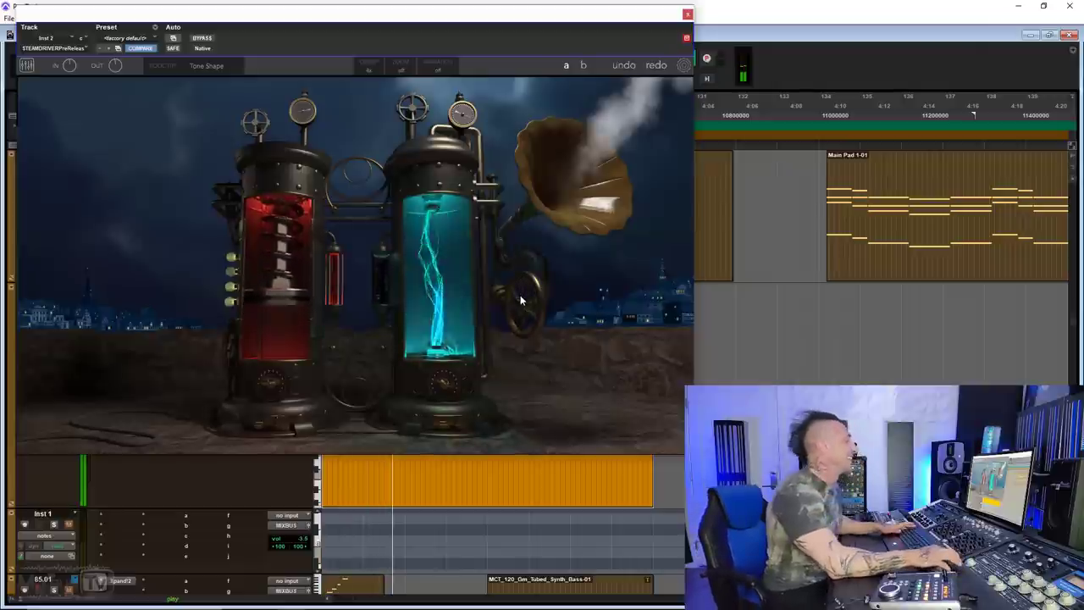
{"action": "key", "text": "space"}
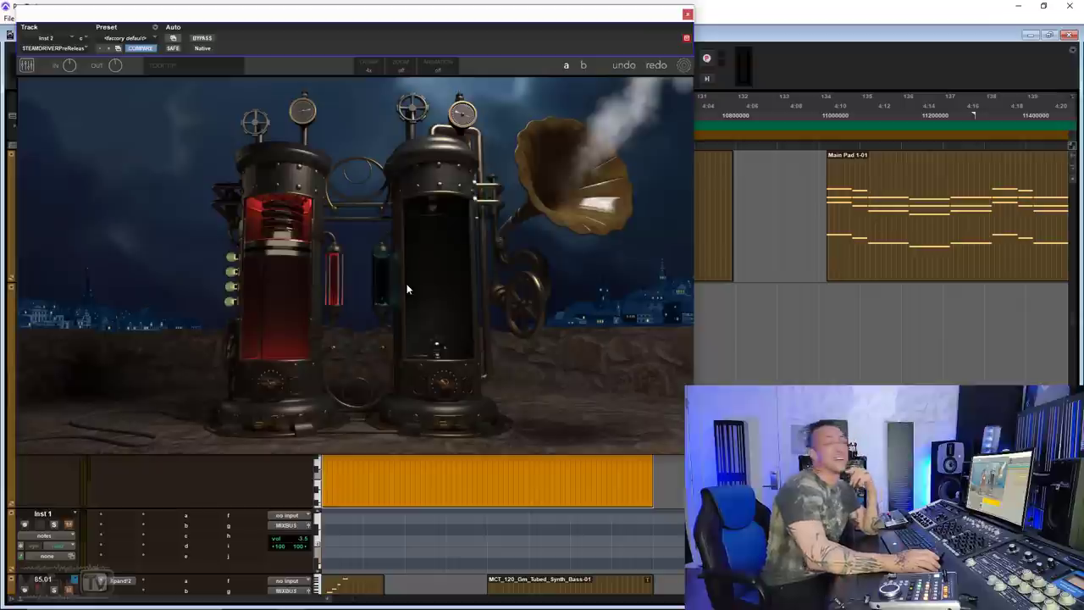